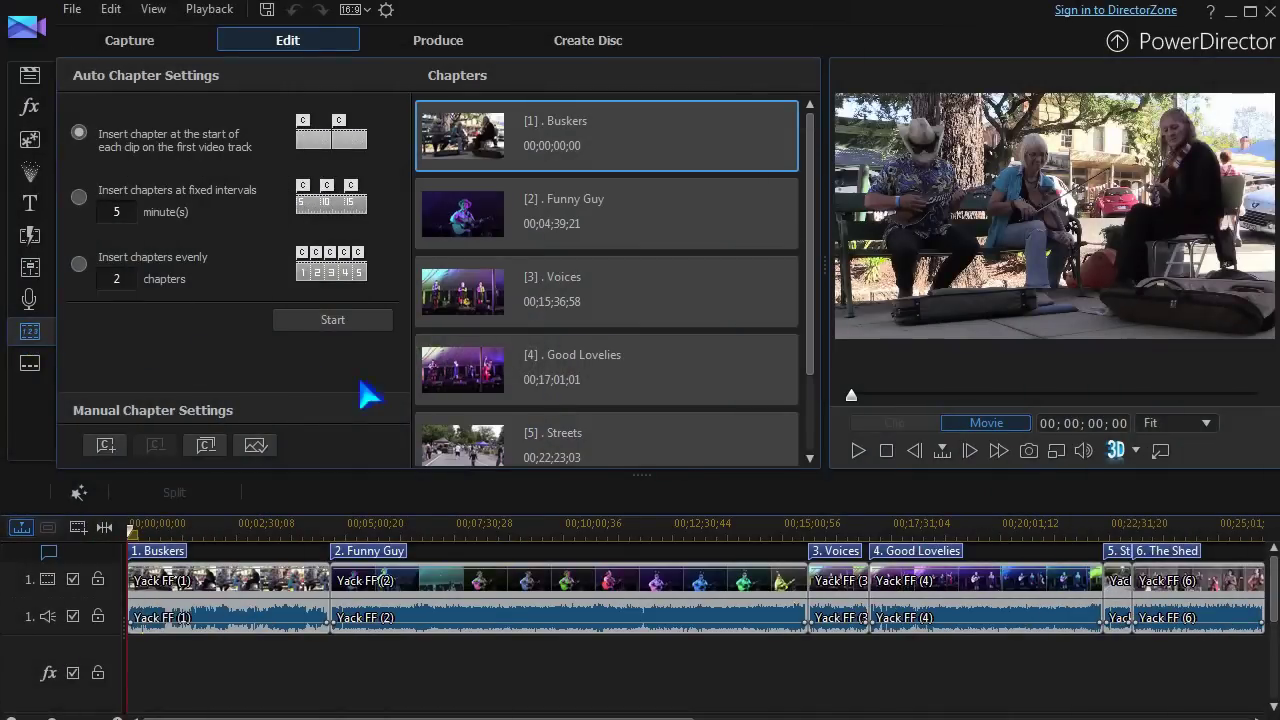
# Go to Create Disc, view the Menu Structure, and list the Menu Preferences templates
pyautogui.moveTo(814, 371); pyautogui.dragTo(830, 450)
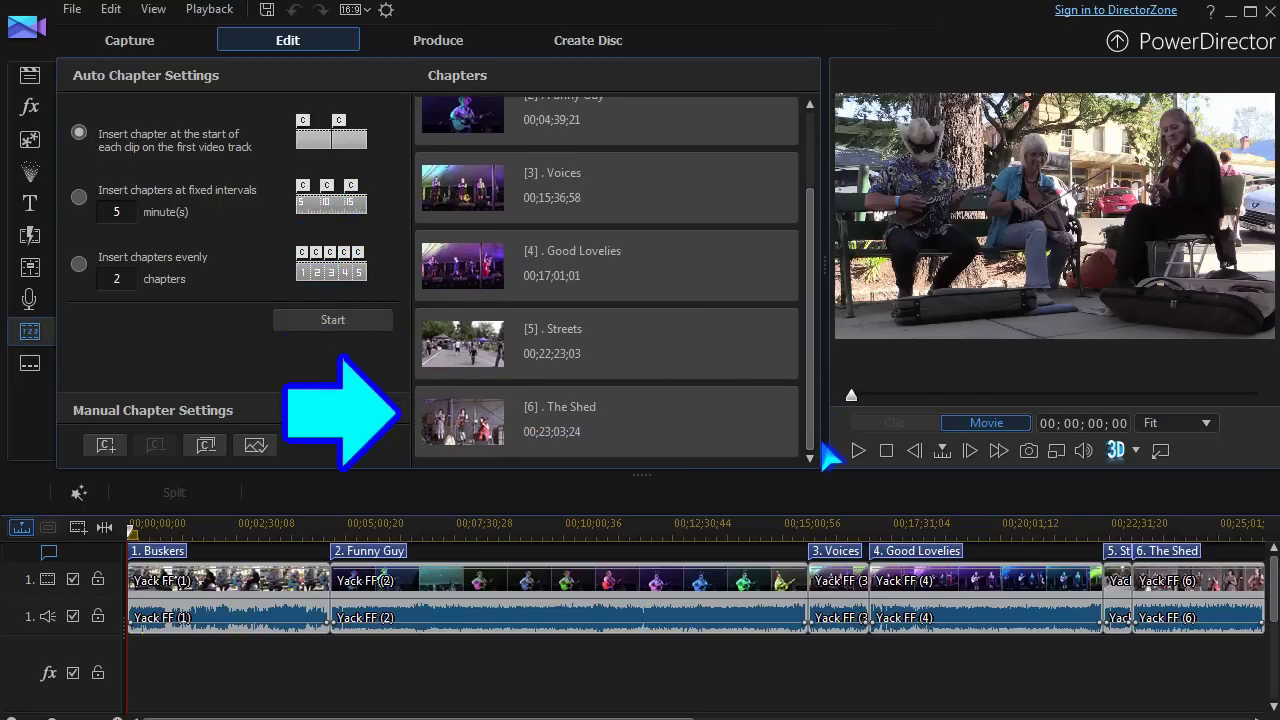
pyautogui.click(590, 42)
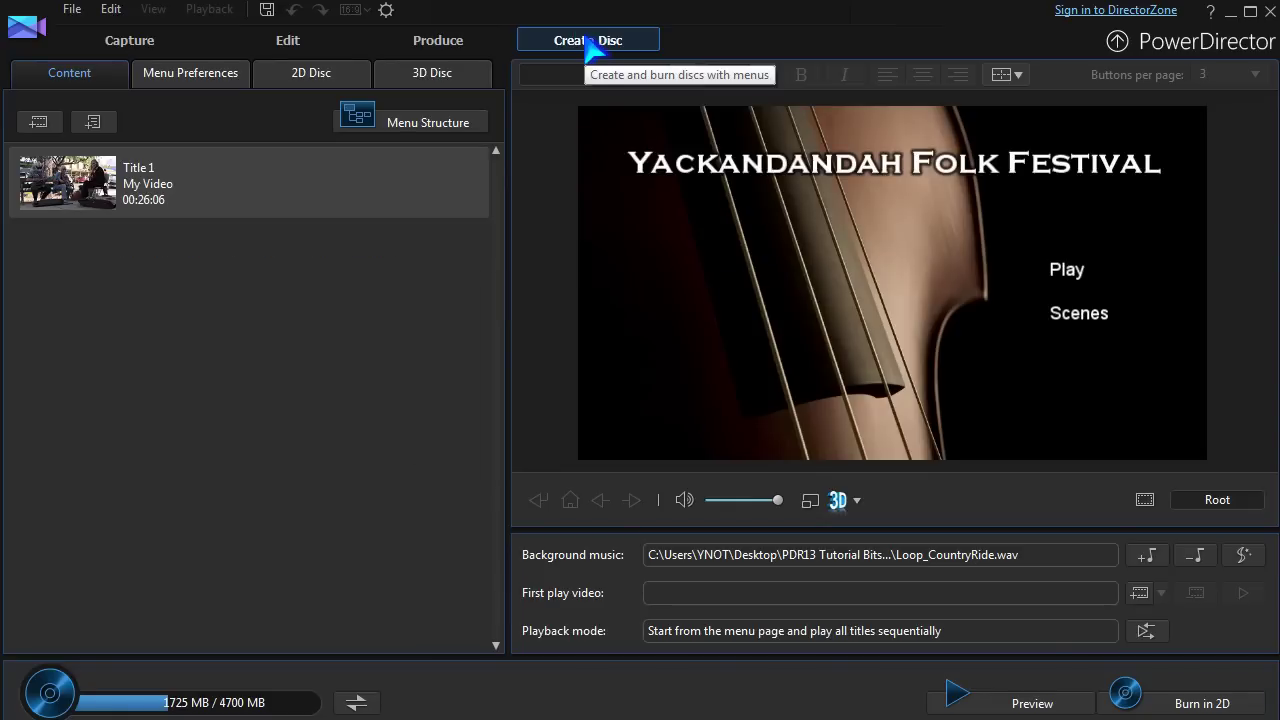
pyautogui.click(476, 128)
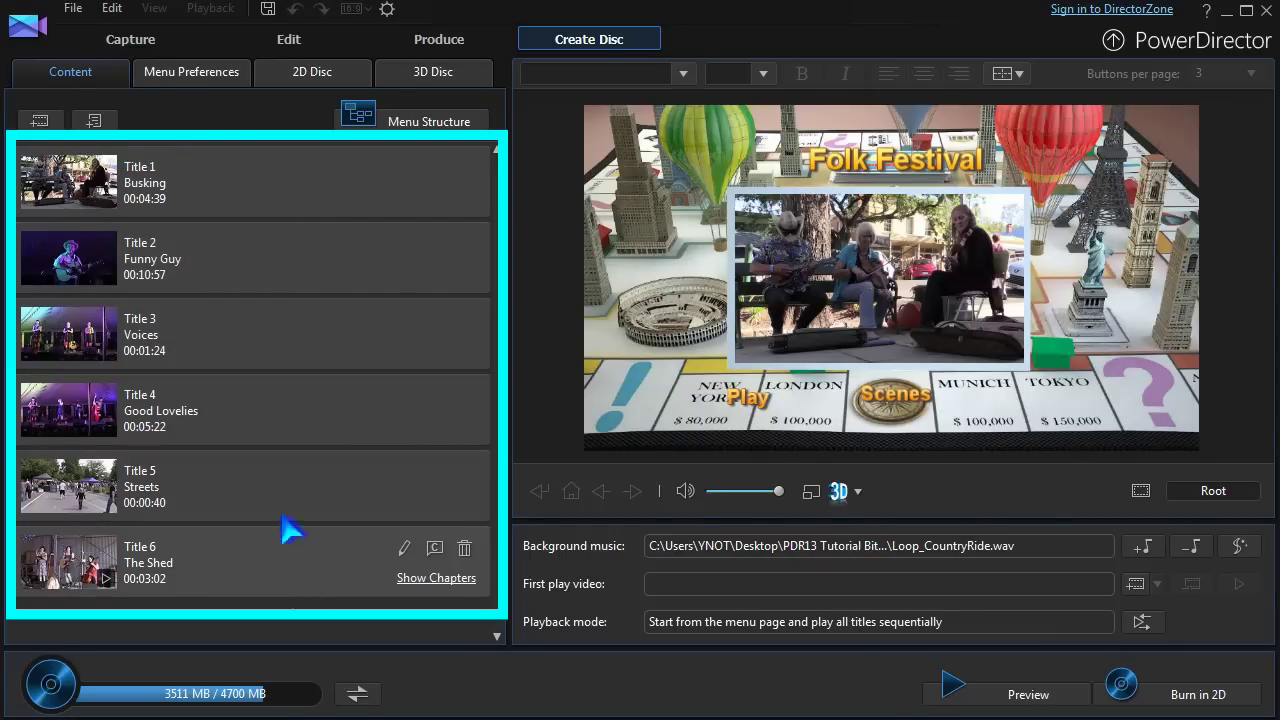
pyautogui.click(205, 73)
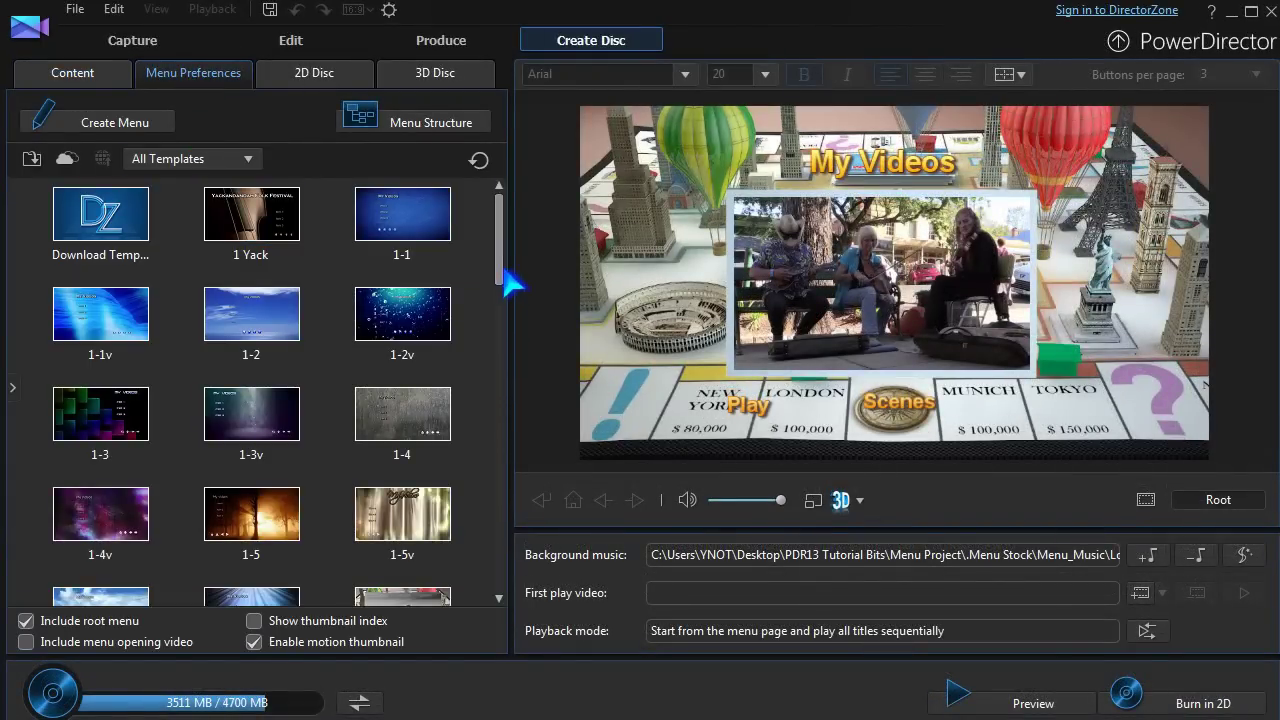
# Apply the Around the World template to all menu pages and open its template options
pyautogui.moveTo(503, 274); pyautogui.dragTo(515, 363)
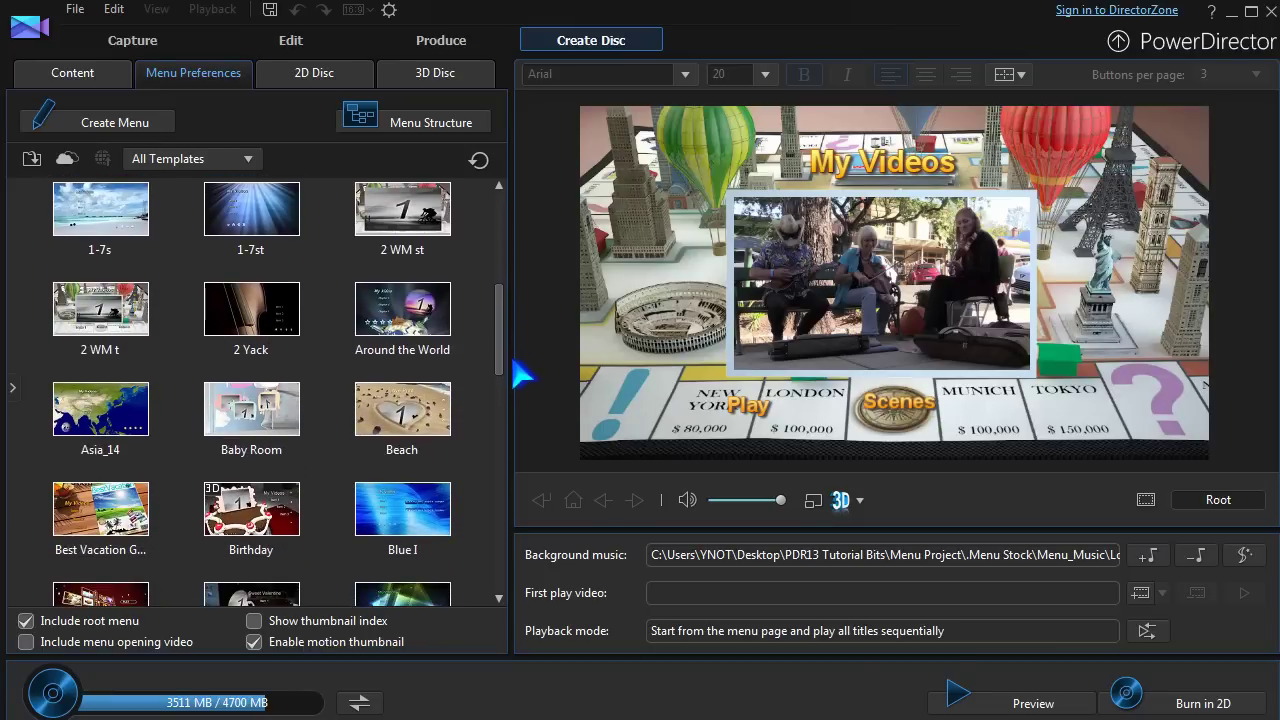
pyautogui.click(408, 328)
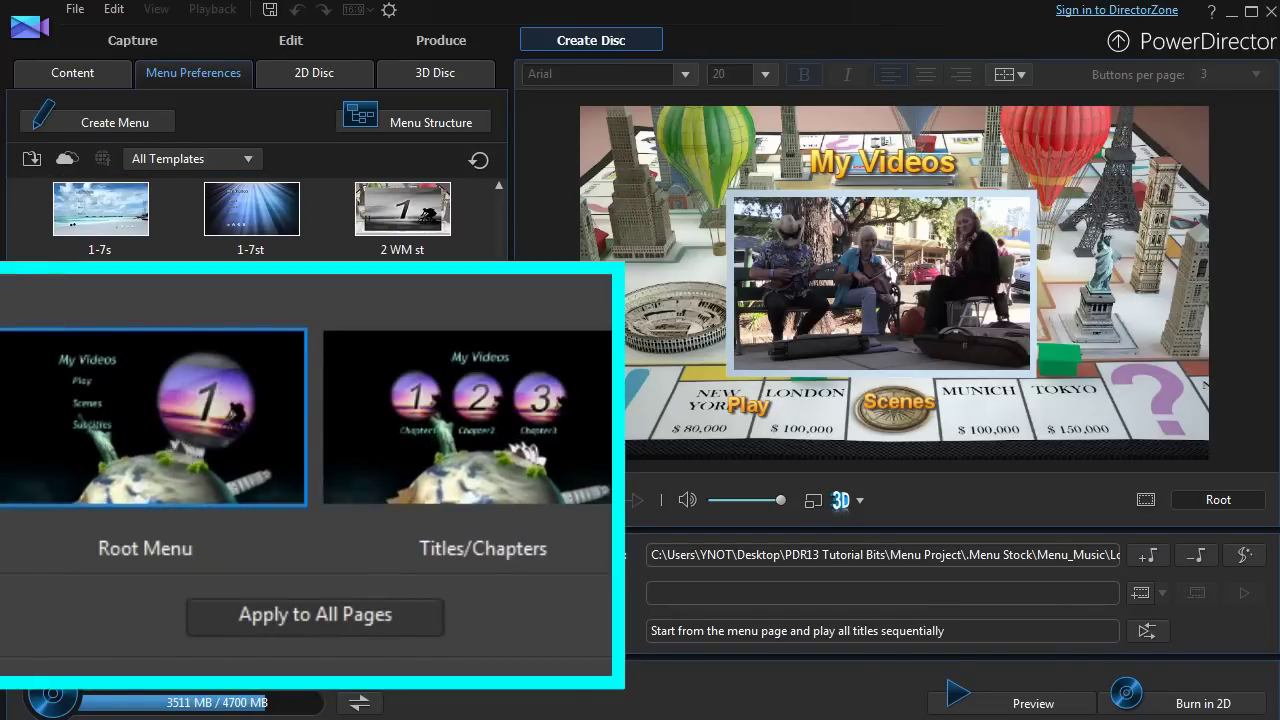
pyautogui.click(258, 565)
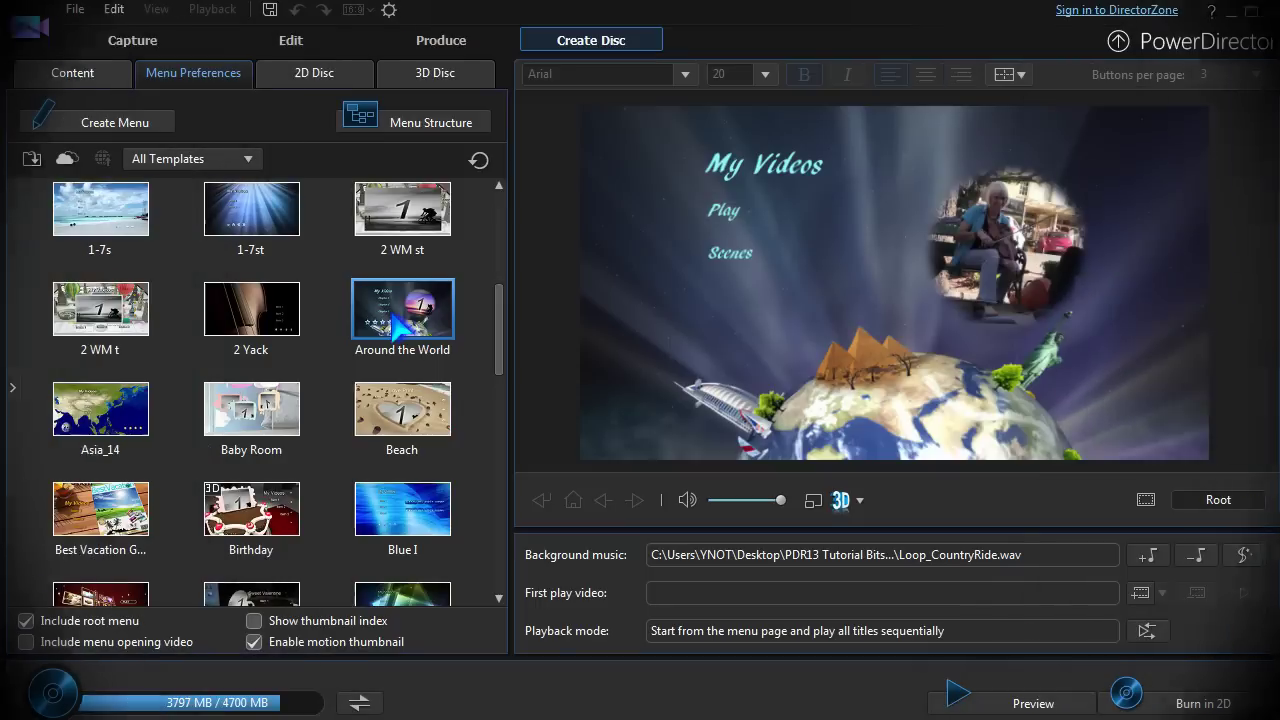
pyautogui.doubleClick(400, 325)
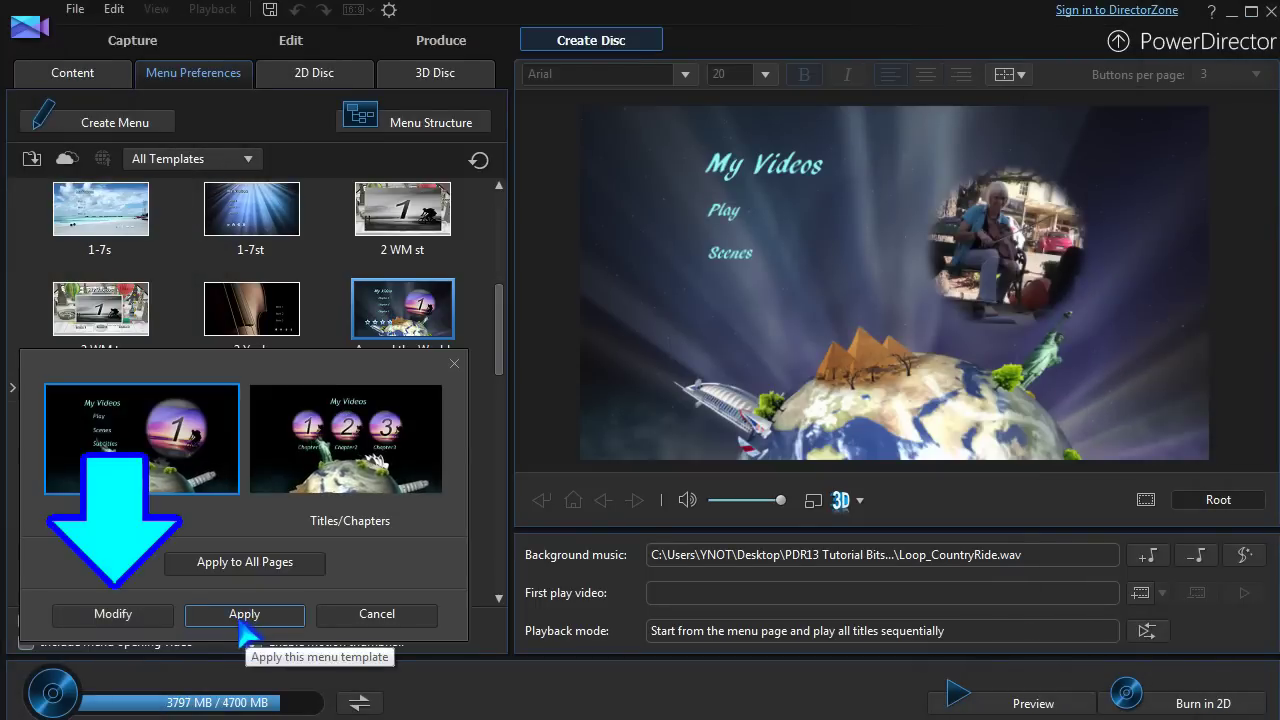
# In Menu Designer, give the My Videos title the white character preset
pyautogui.click(158, 618)
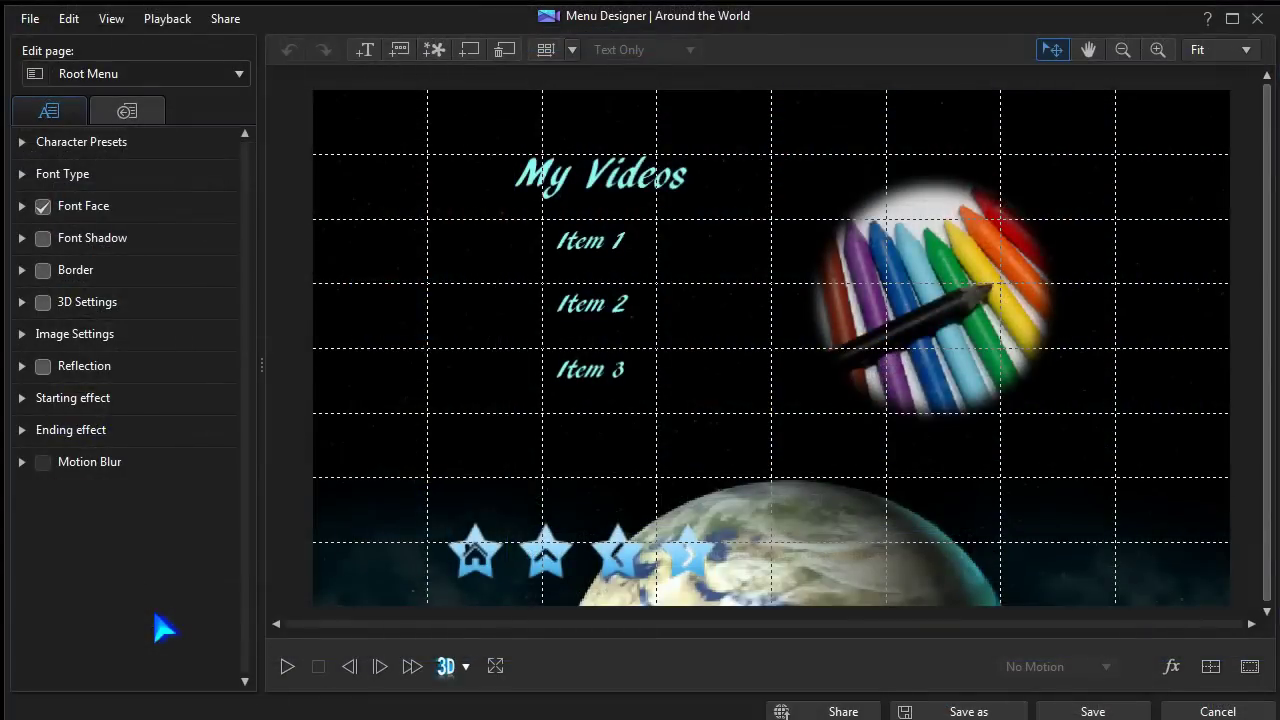
pyautogui.click(605, 180)
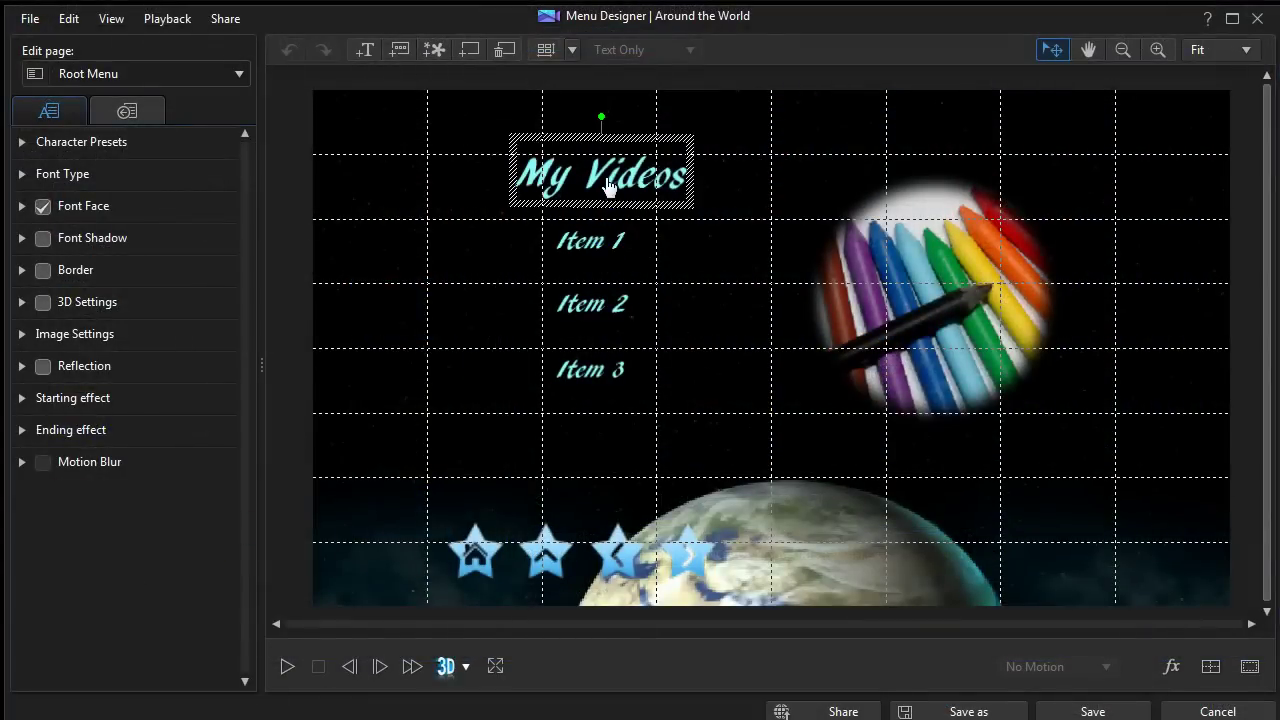
pyautogui.click(22, 142)
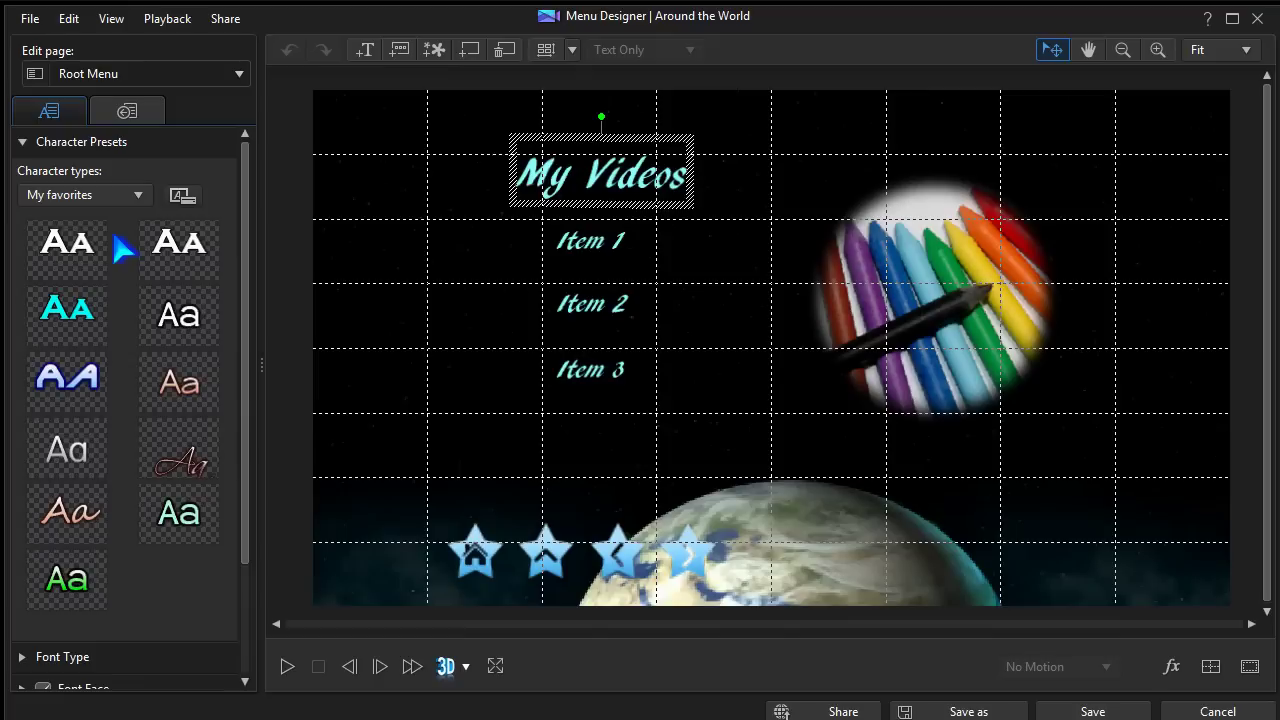
pyautogui.click(84, 246)
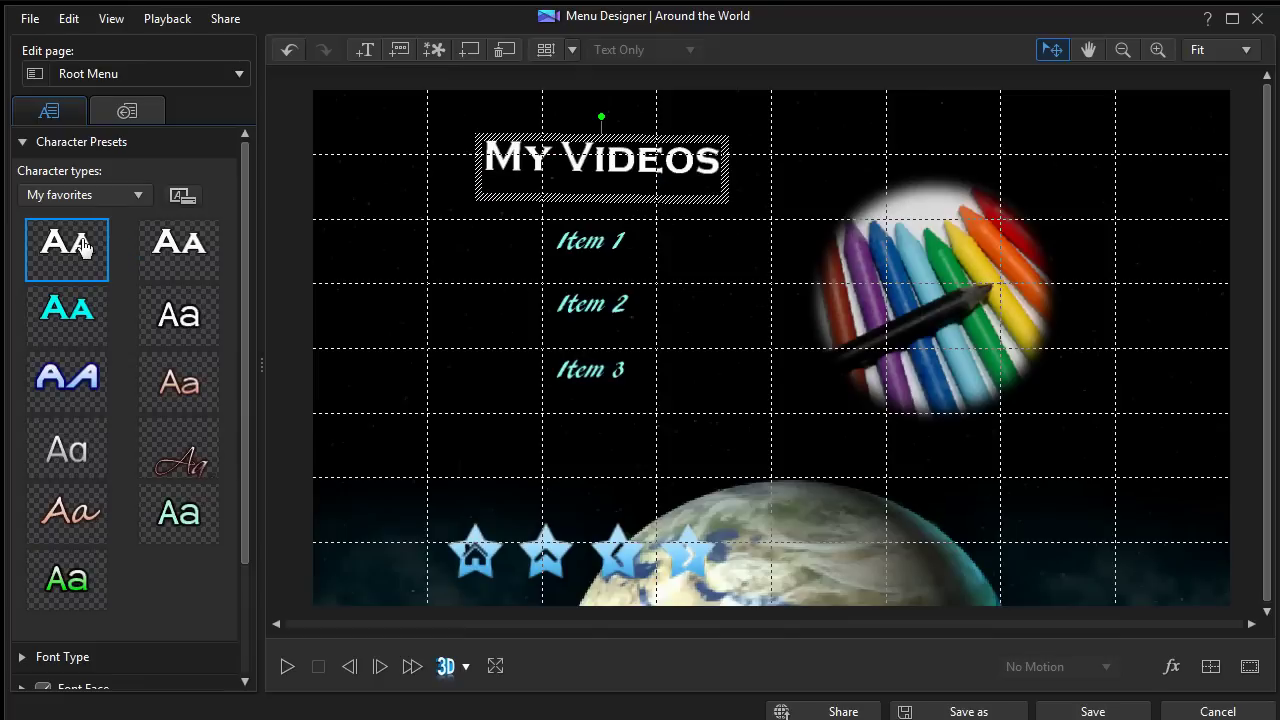
# Apply the white preset to Items 1–3 and switch to the Titles/Chapters Menu page
pyautogui.keyDown('ctrl'); pyautogui.click(587, 243); pyautogui.keyUp('ctrl')
pyautogui.keyDown('ctrl'); pyautogui.click(588, 303); pyautogui.keyUp('ctrl')
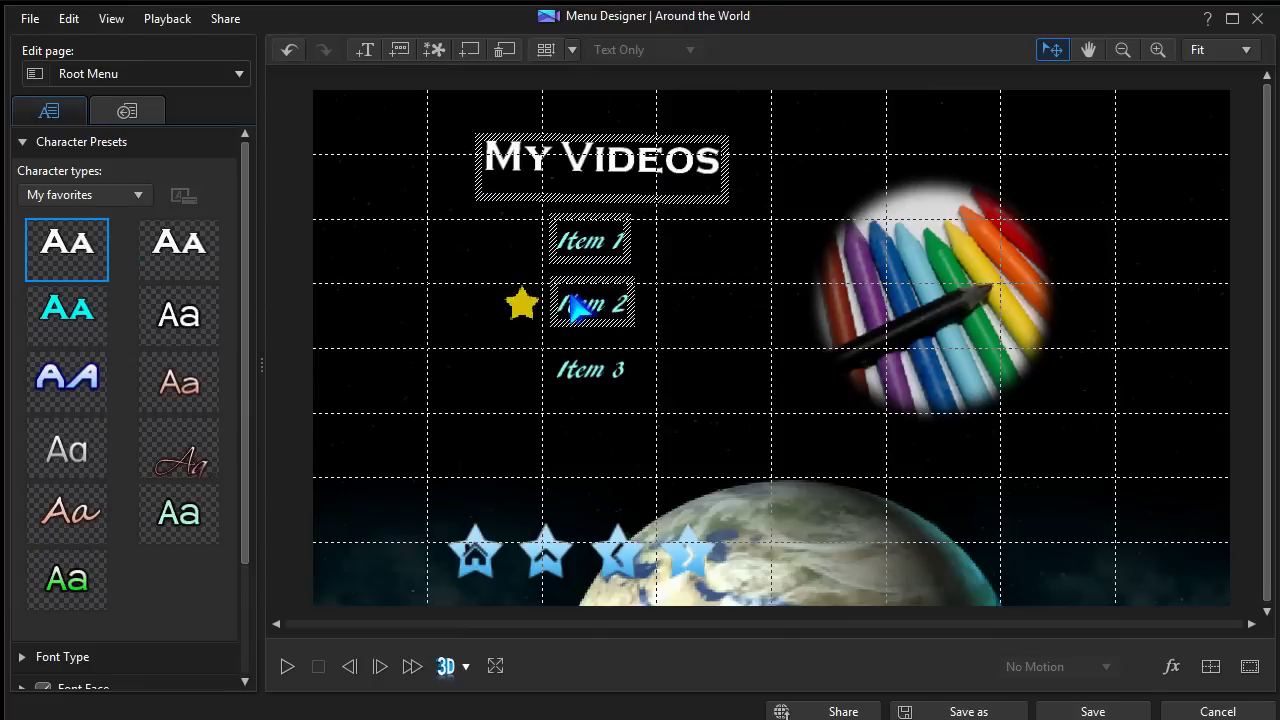
pyautogui.keyDown('ctrl'); pyautogui.click(584, 370); pyautogui.keyUp('ctrl')
pyautogui.click(83, 257)
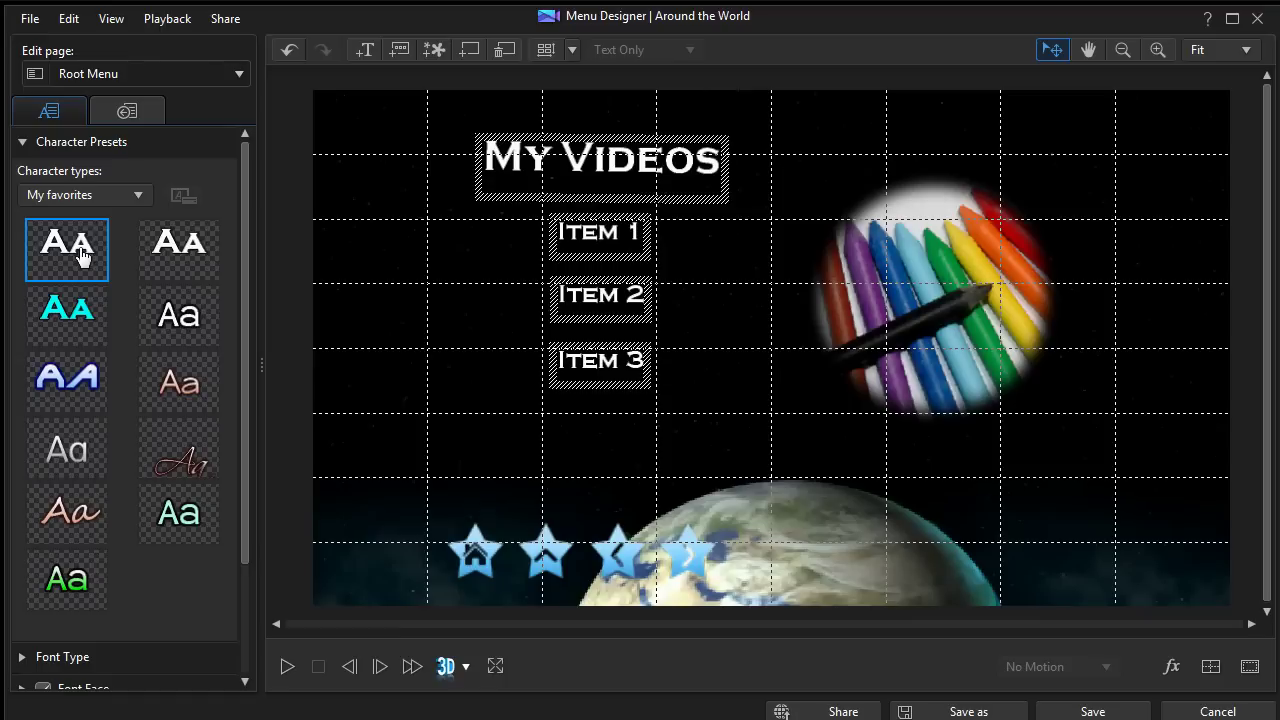
pyautogui.click(238, 73)
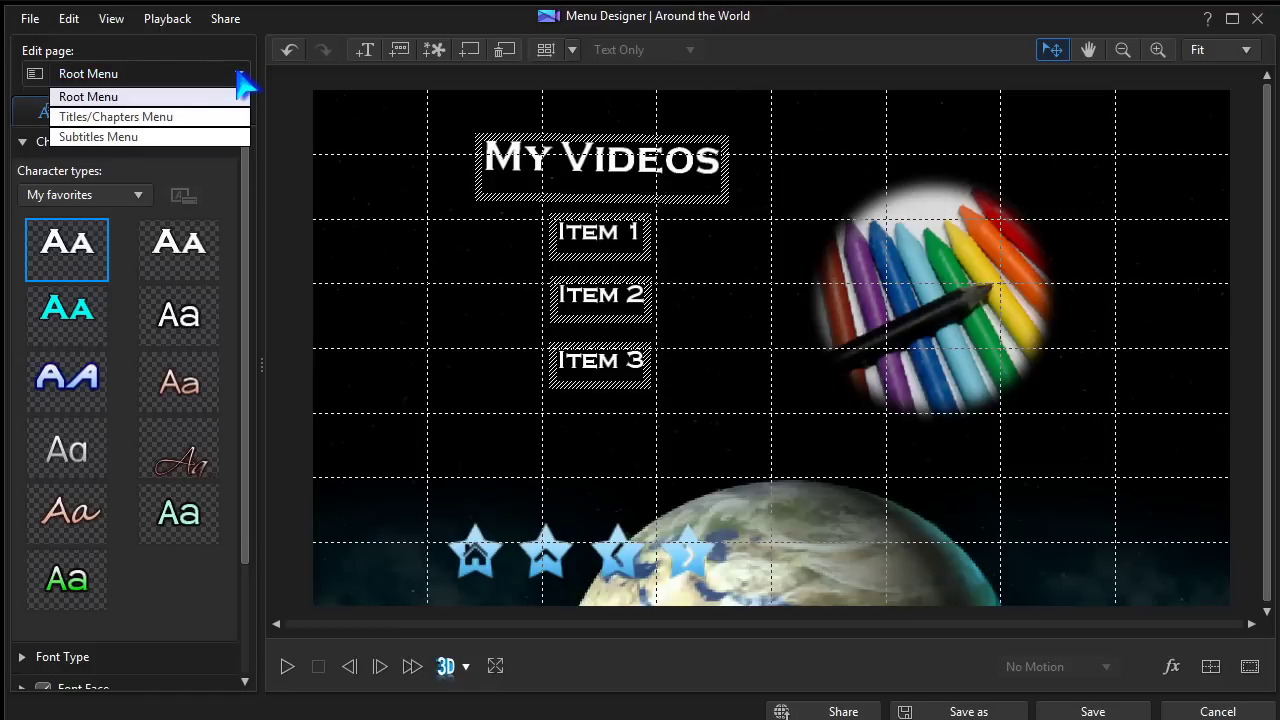
pyautogui.click(208, 117)
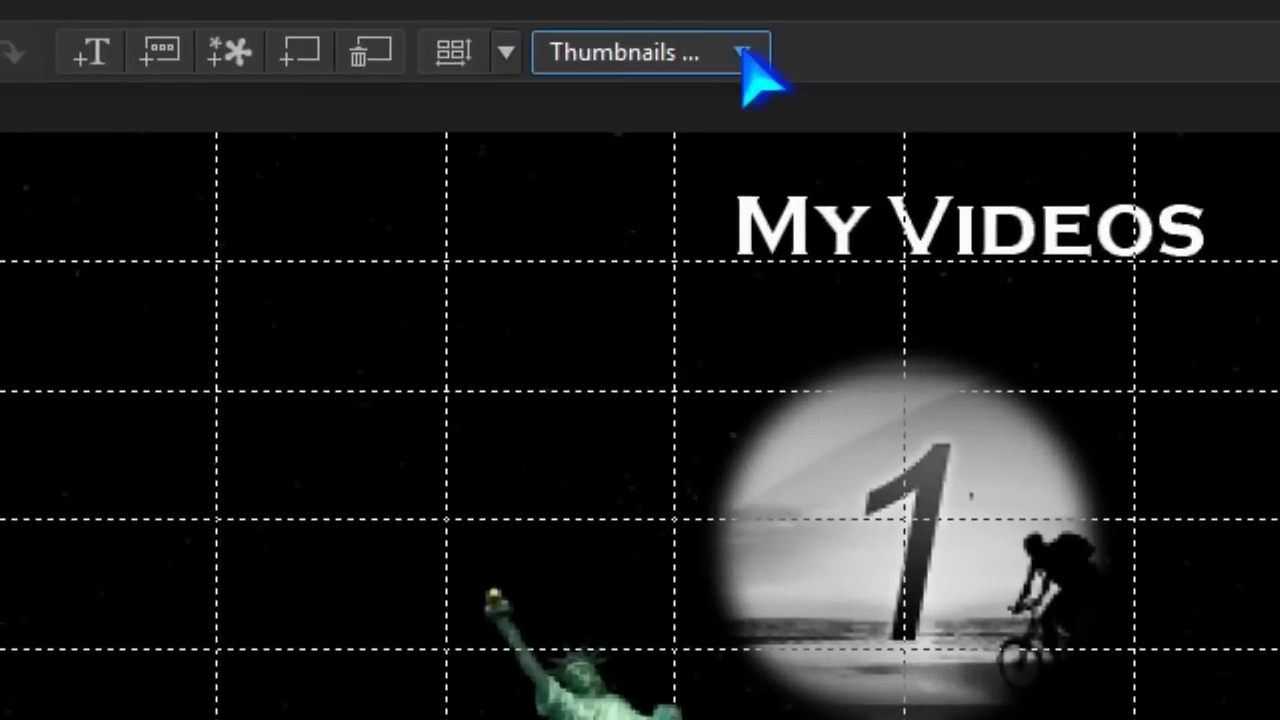
pyautogui.click(690, 50)
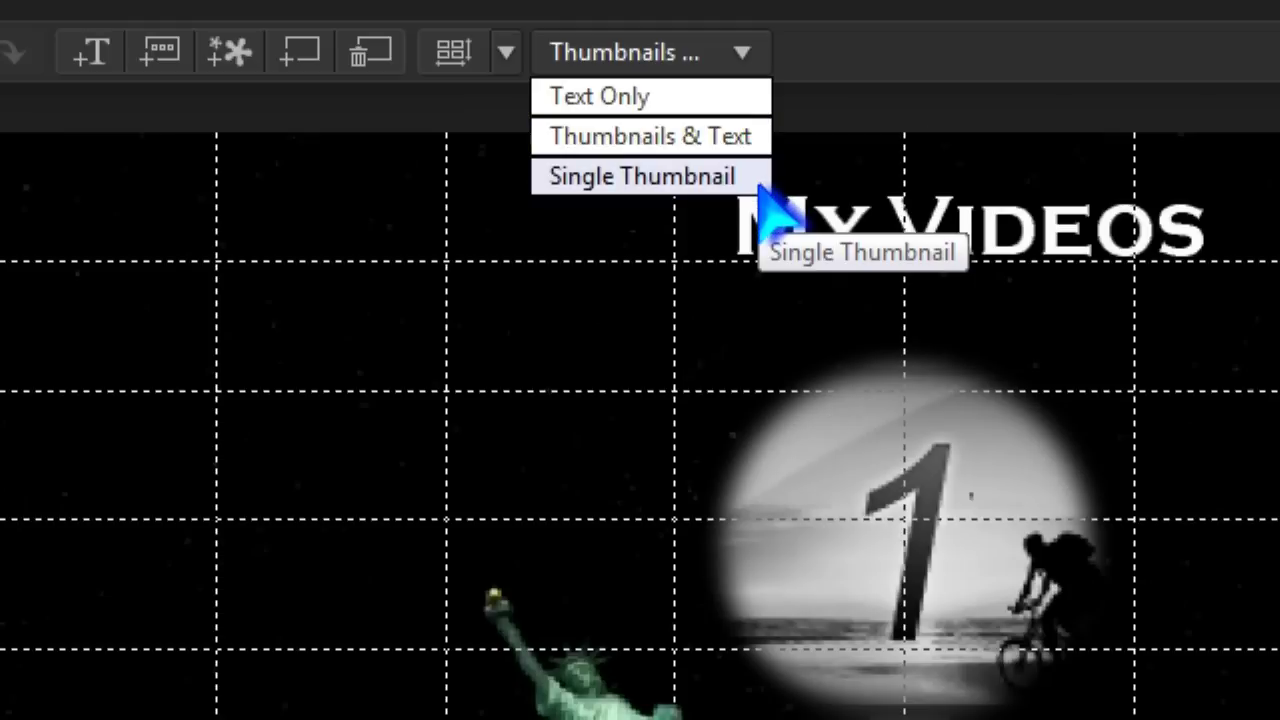
pyautogui.click(757, 148)
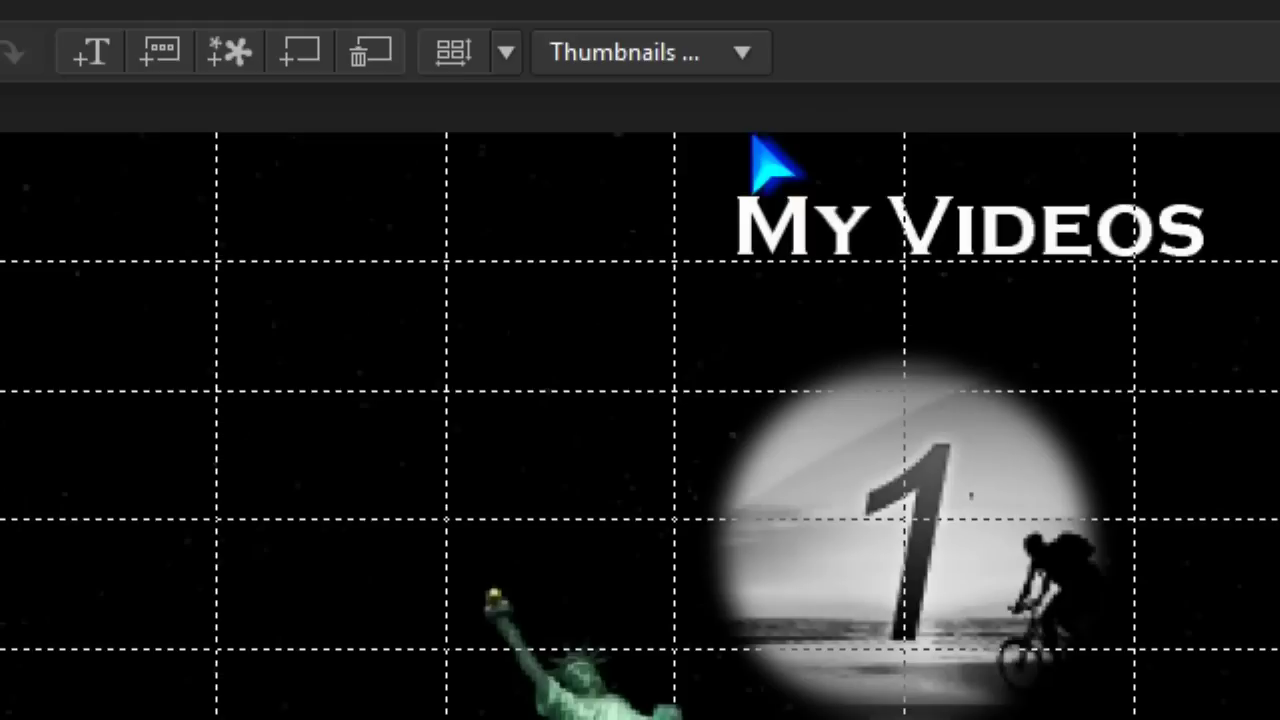
pyautogui.click(505, 55)
pyautogui.moveTo(685, 85)
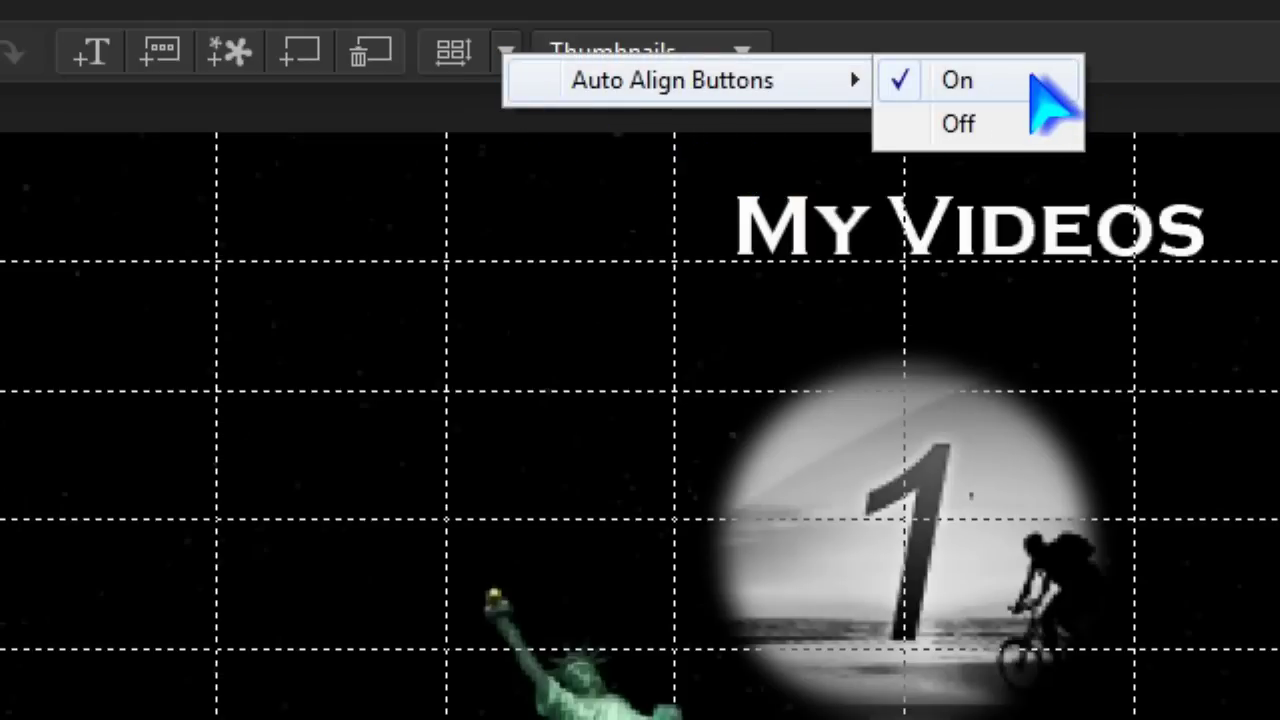
pyautogui.click(505, 235)
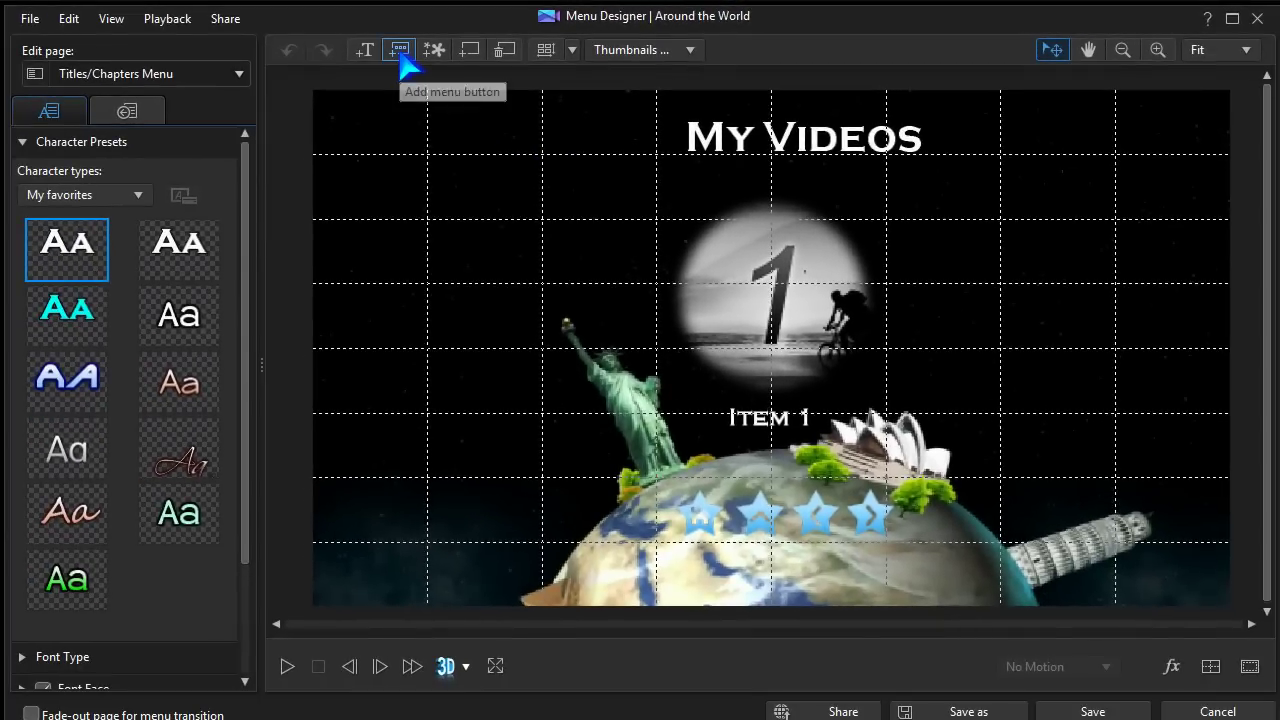
# Add five more chapter buttons so the page holds six
pyautogui.click(406, 60)
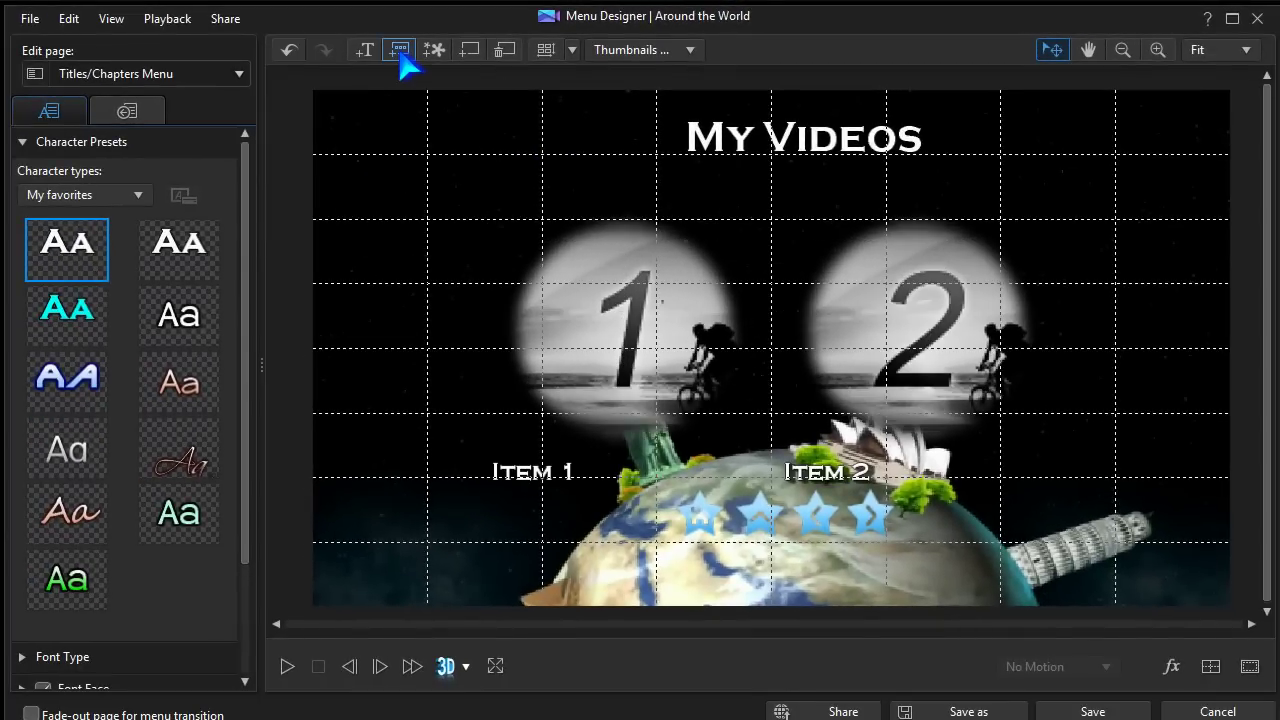
pyautogui.click(401, 58)
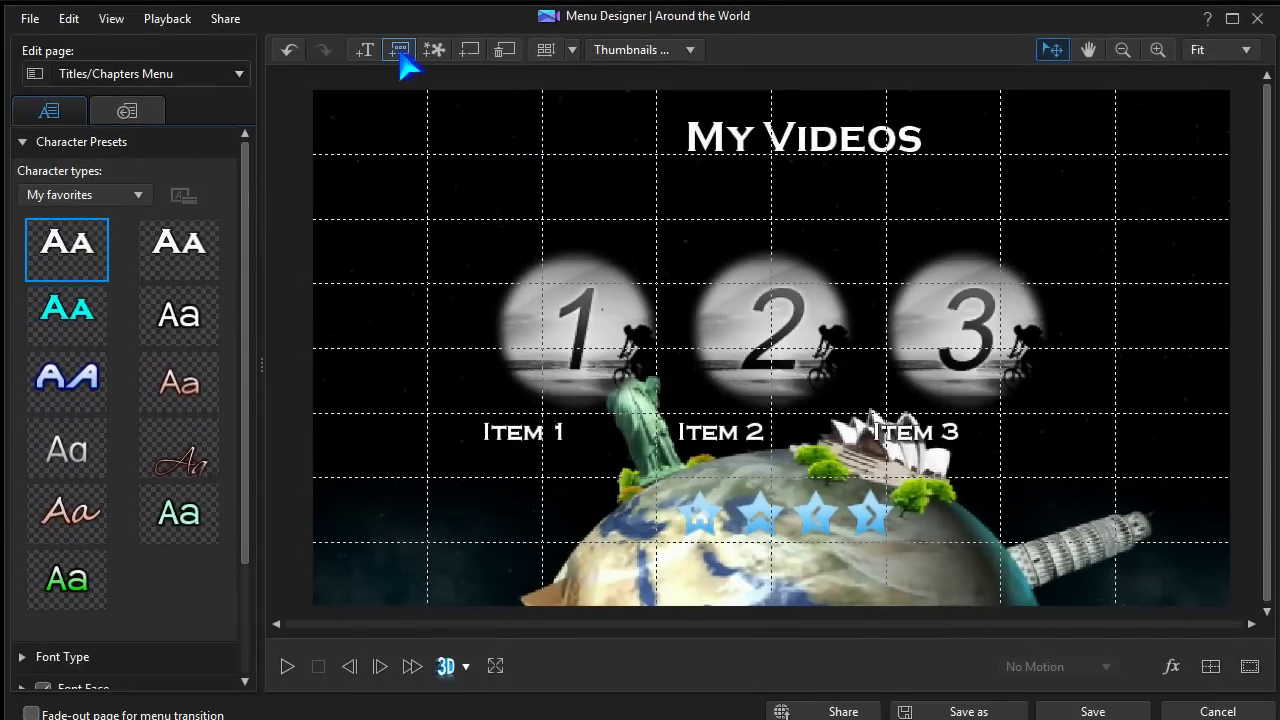
pyautogui.click(400, 58)
pyautogui.click(400, 58)
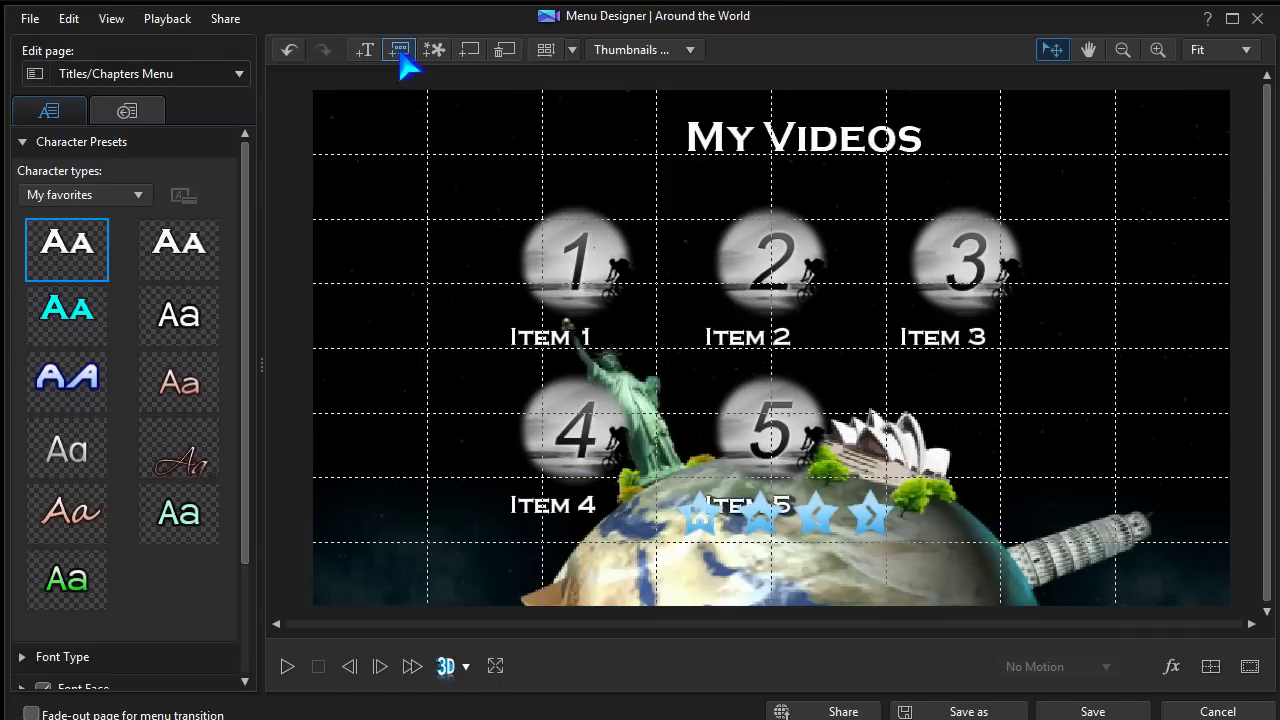
pyautogui.click(400, 58)
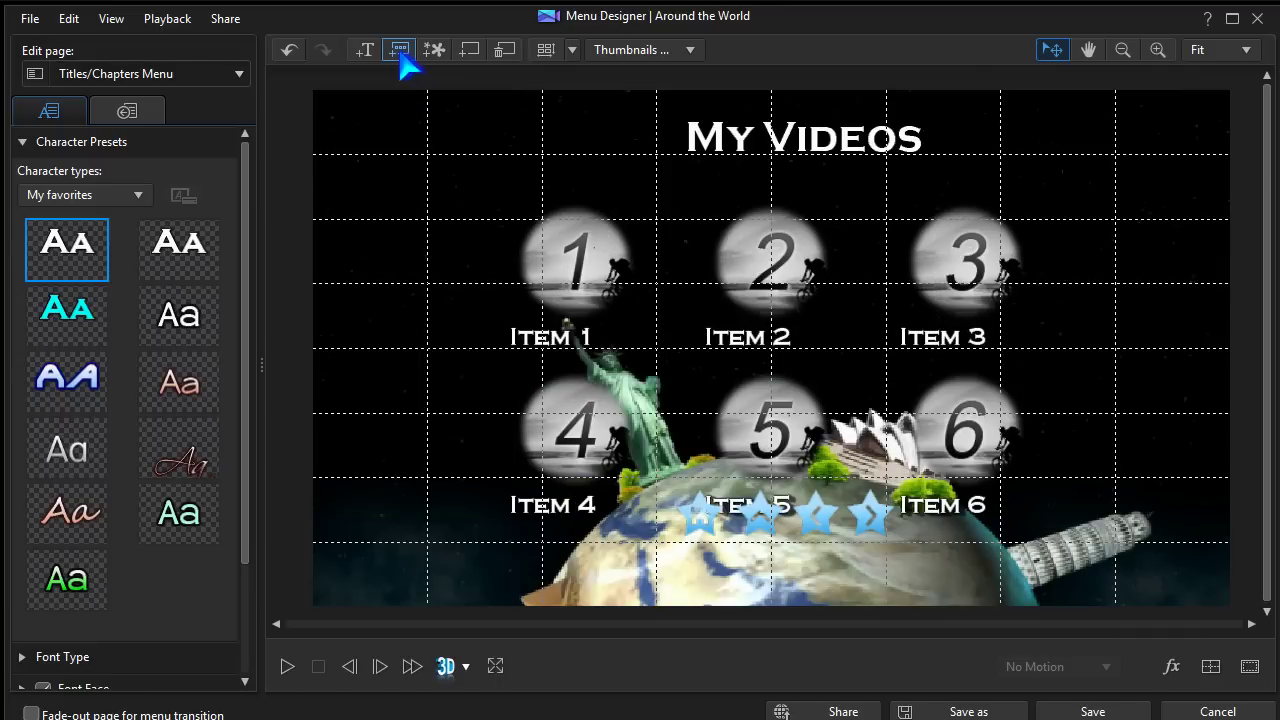
# Move buttons 1 and 4 with Item 1 further left and lower the star navigation icons
pyautogui.click(558, 270)
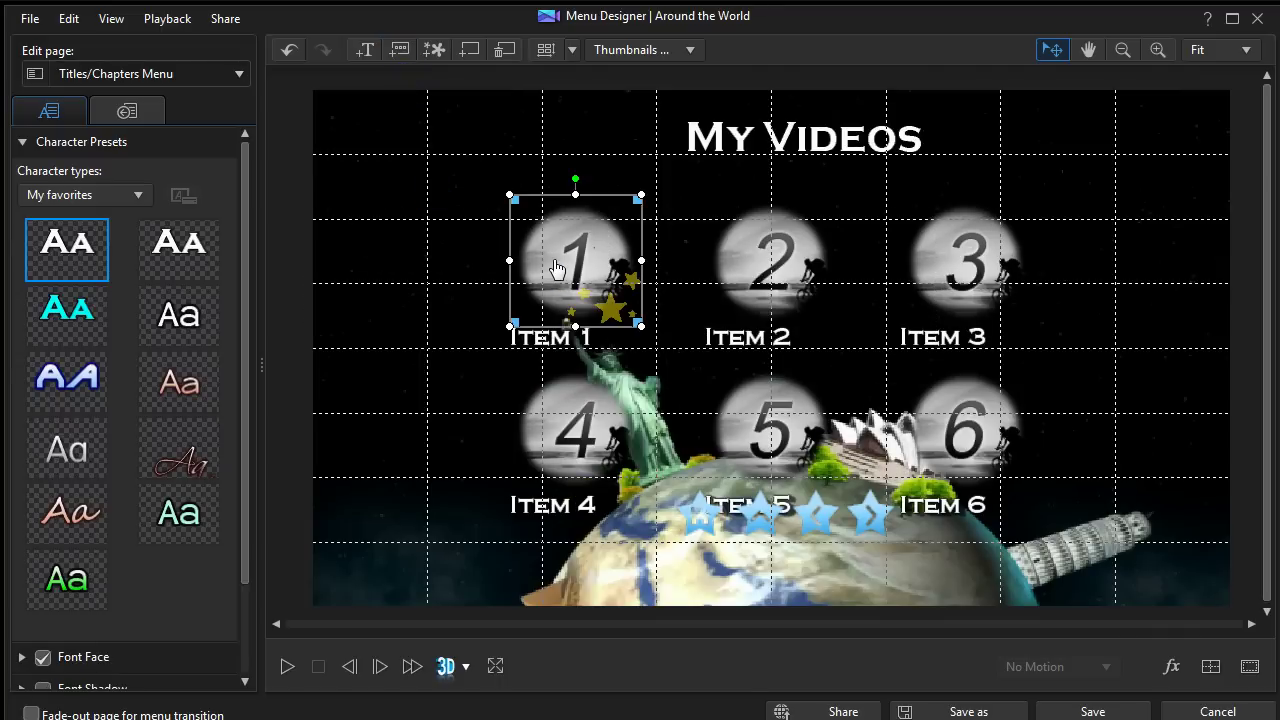
pyautogui.keyDown('ctrl'); pyautogui.click(545, 340); pyautogui.keyUp('ctrl')
pyautogui.keyDown('ctrl'); pyautogui.click(580, 487); pyautogui.keyUp('ctrl')
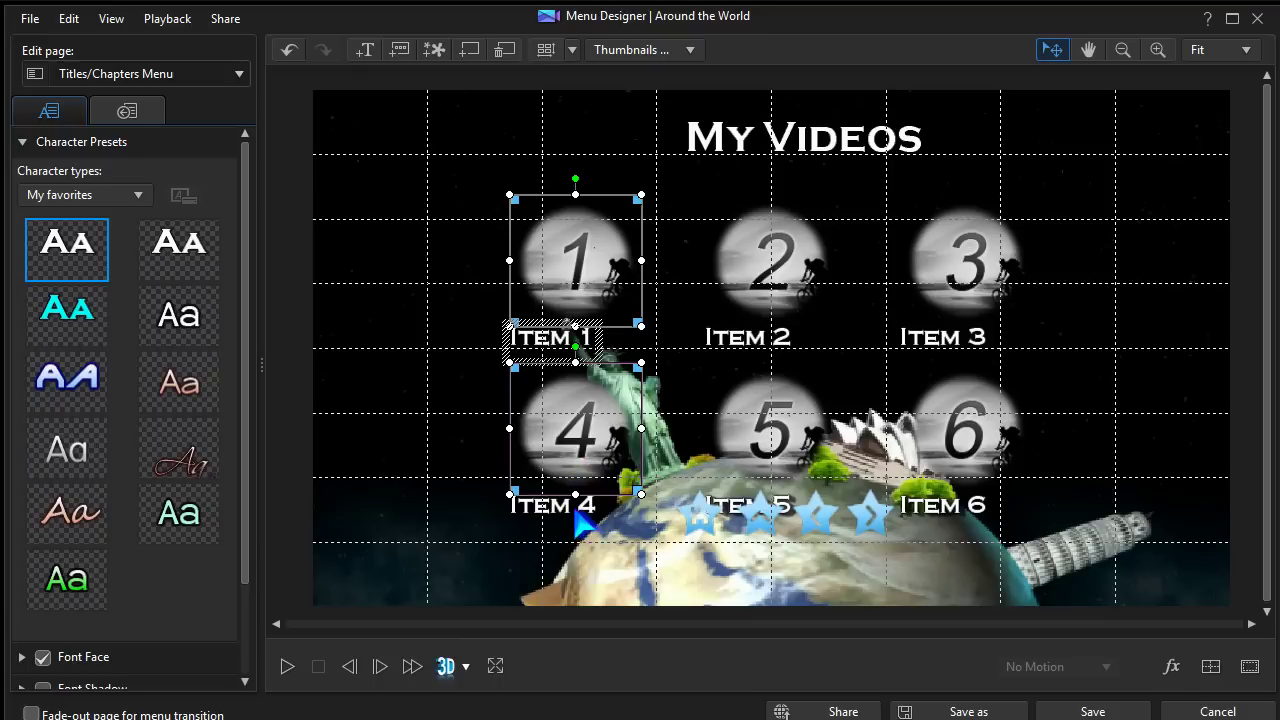
pyautogui.moveTo(572, 272); pyautogui.dragTo(491, 270)
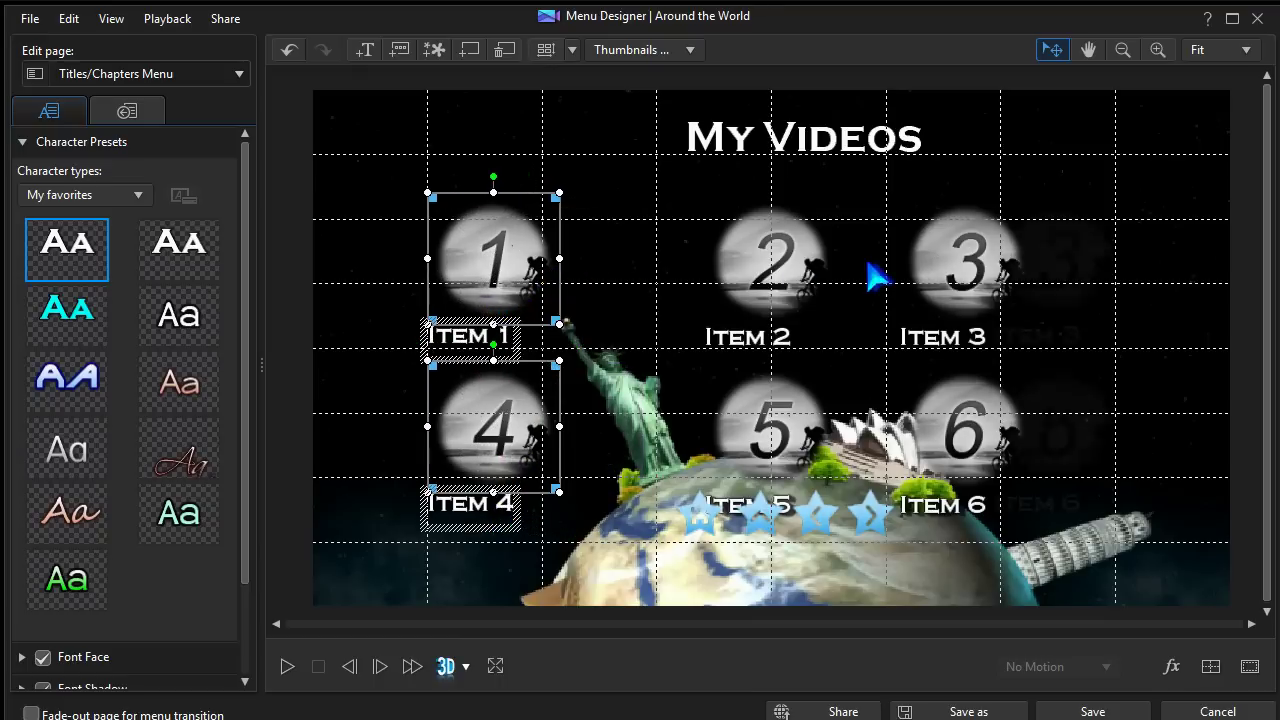
pyautogui.moveTo(797, 518); pyautogui.dragTo(790, 570)
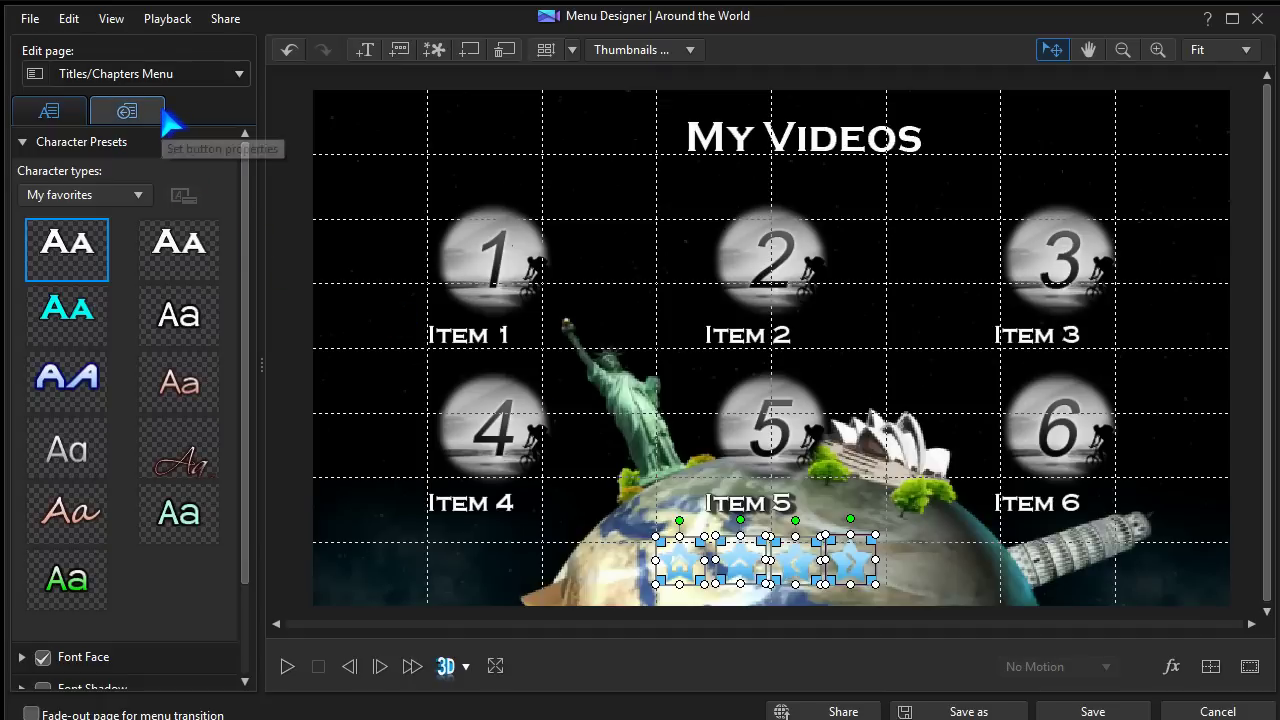
# Give the menu green pill-shaped navigation buttons
pyautogui.click(127, 112)
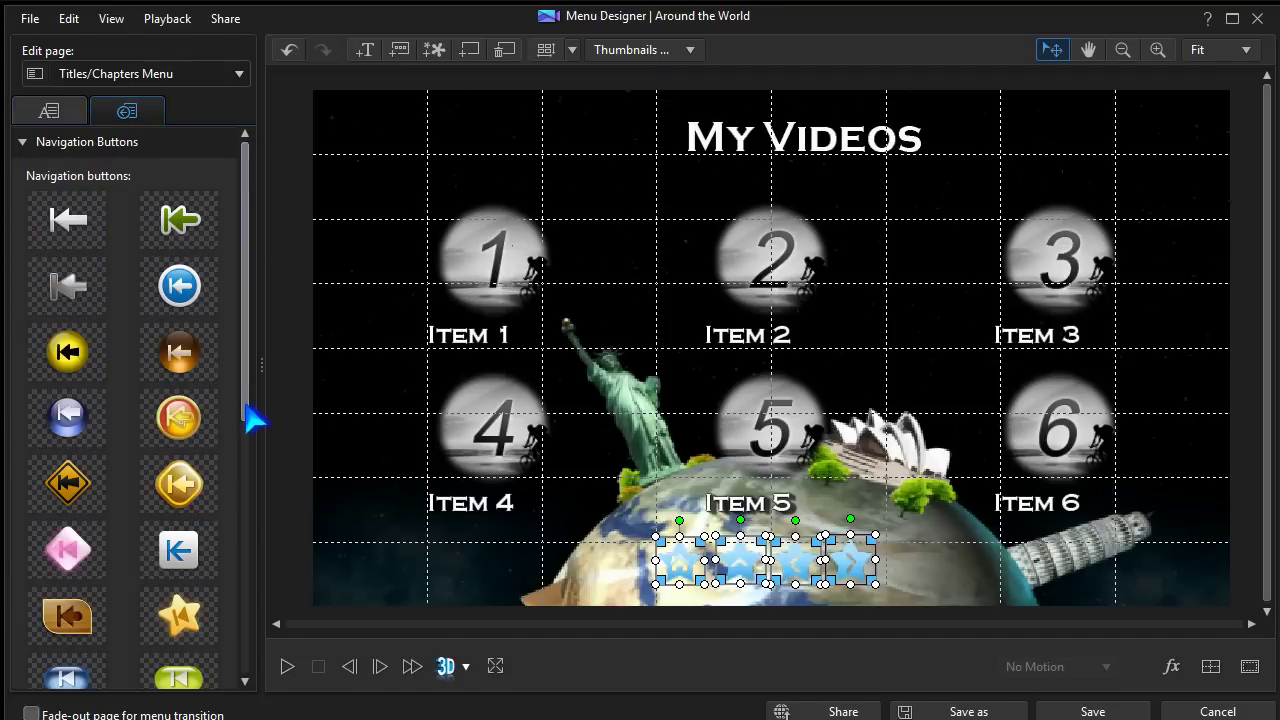
pyautogui.moveTo(246, 406); pyautogui.dragTo(258, 526)
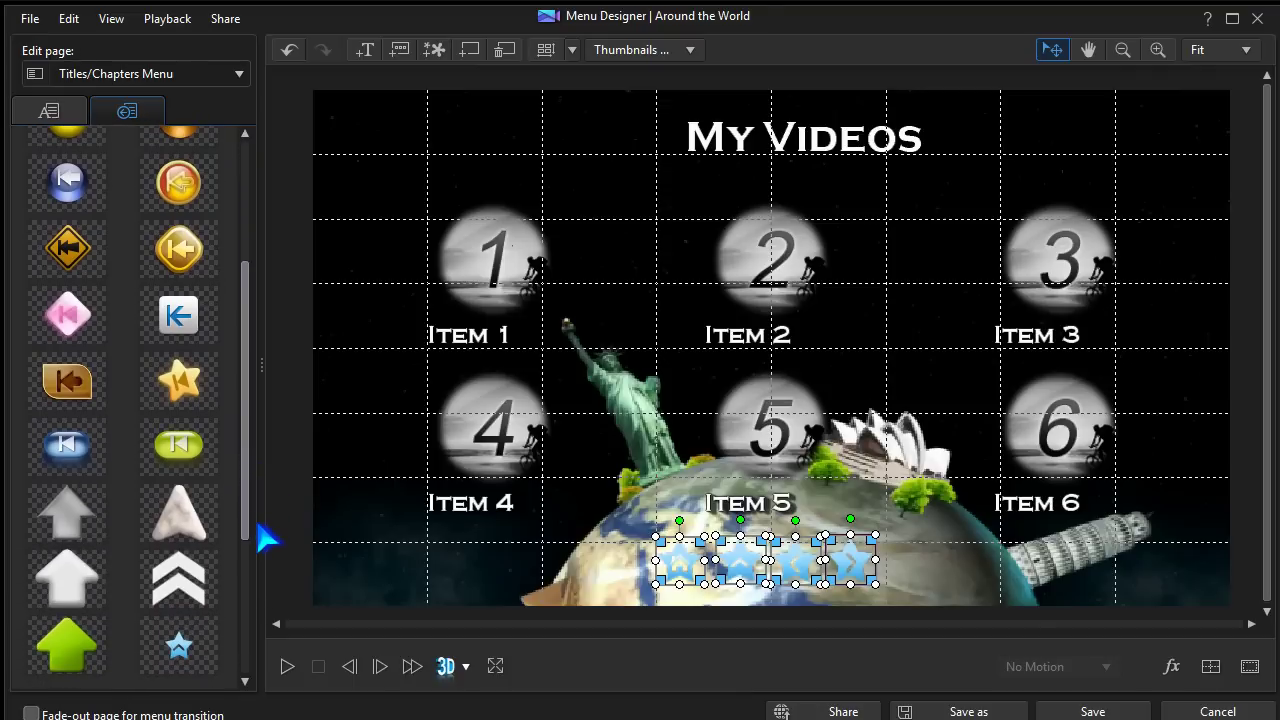
pyautogui.click(187, 450)
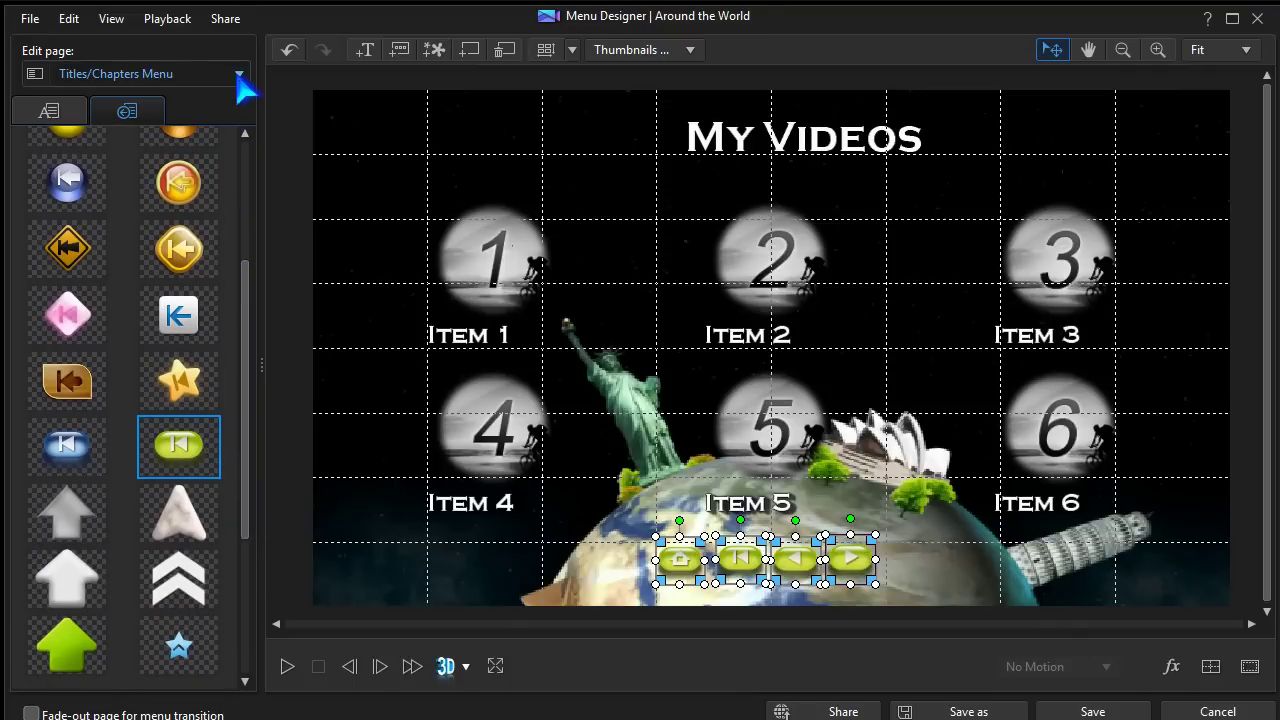
pyautogui.scroll(-1, 239, 78)
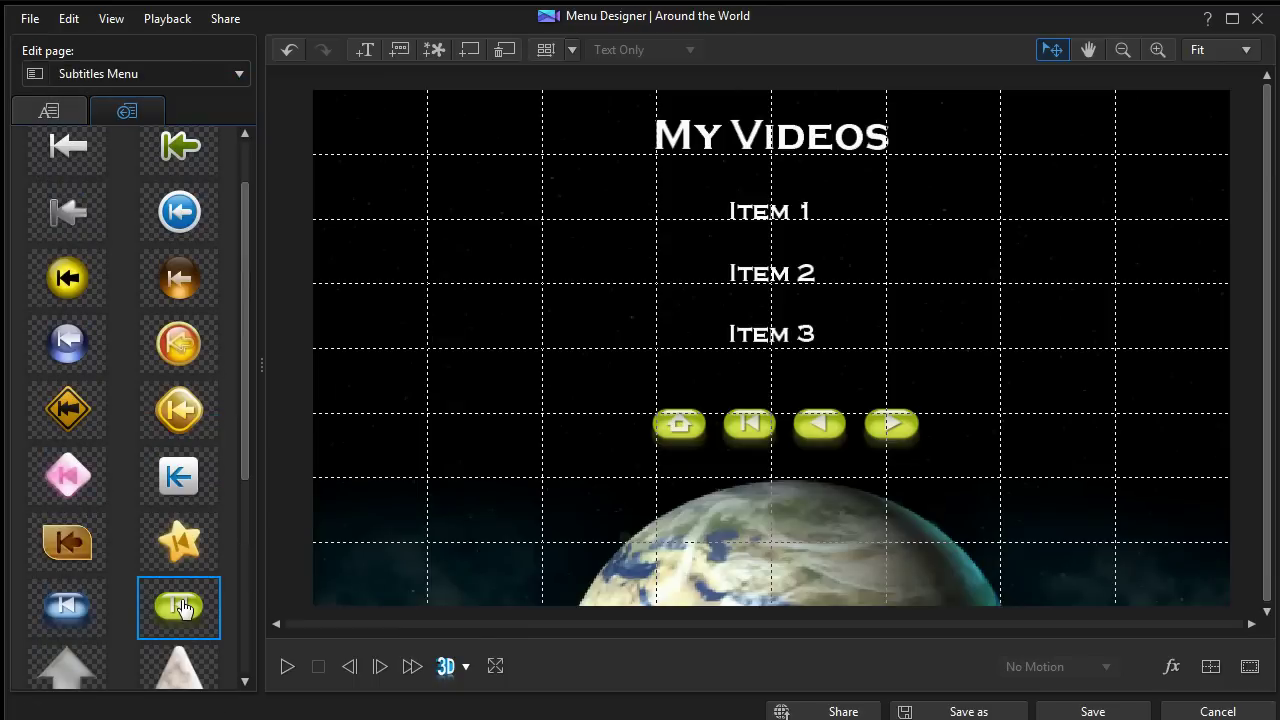
# Save the design as the template '2 World' and close Menu Designer
pyautogui.click(963, 710)
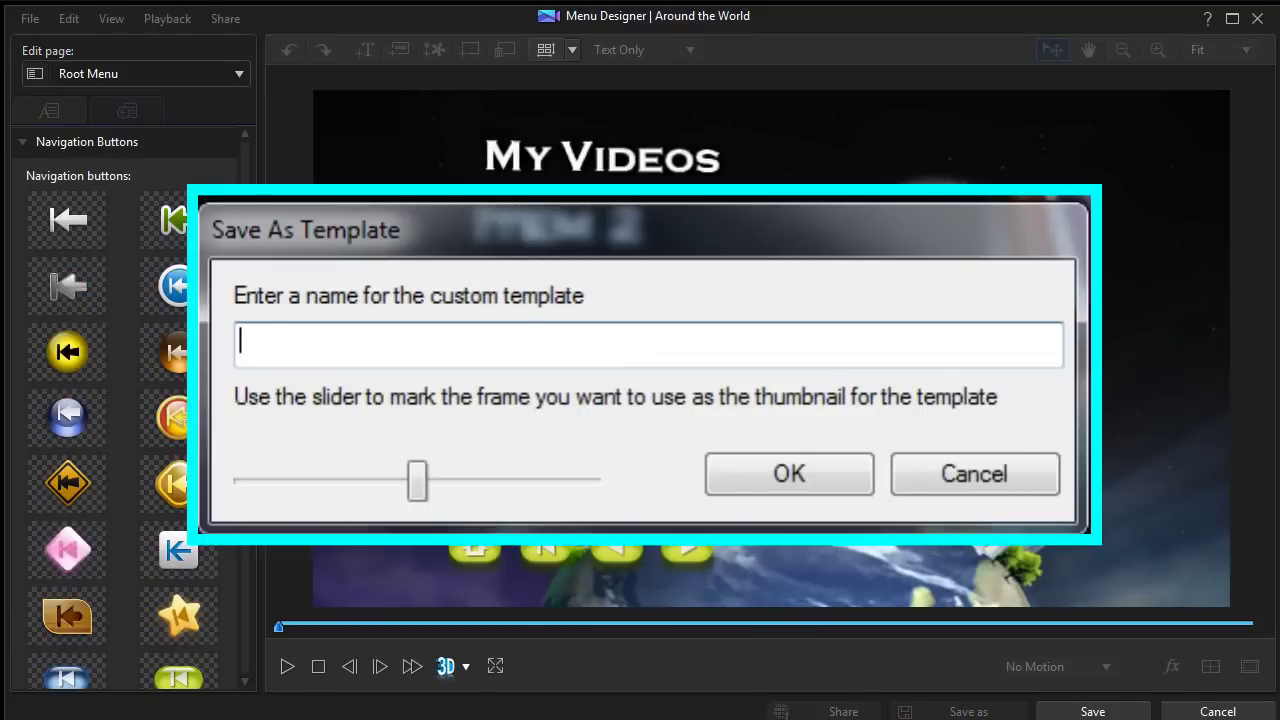
pyautogui.write('2 World')
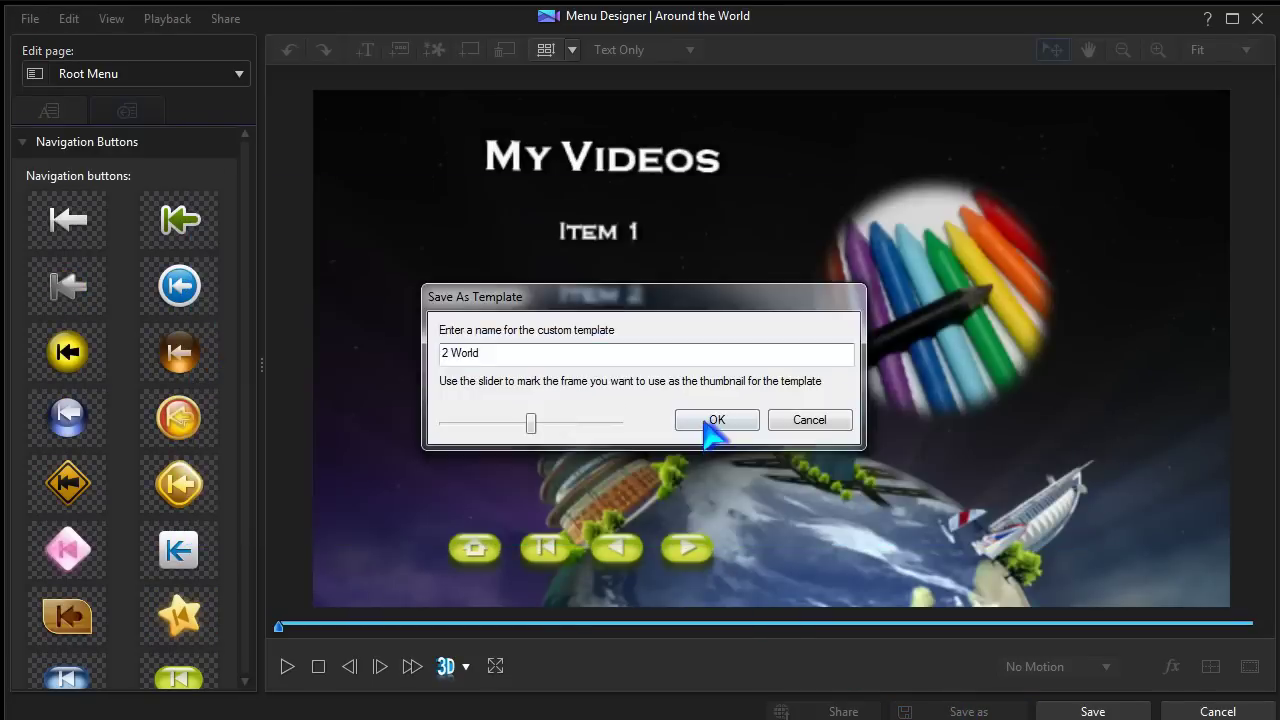
pyautogui.click(718, 421)
pyautogui.click(1090, 711)
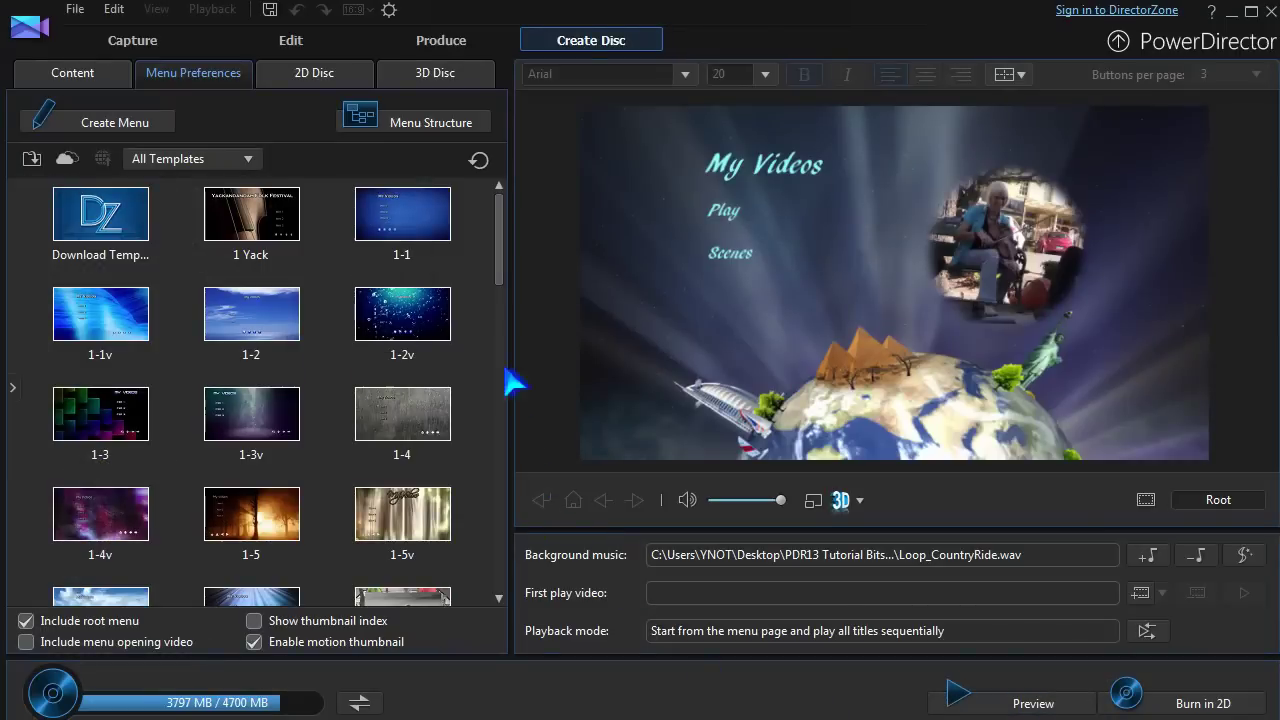
# Select the custom 2 World template in Menu Preferences and apply it to all pages
pyautogui.moveTo(497, 280); pyautogui.dragTo(497, 388)
pyautogui.scroll(1, 497, 392)
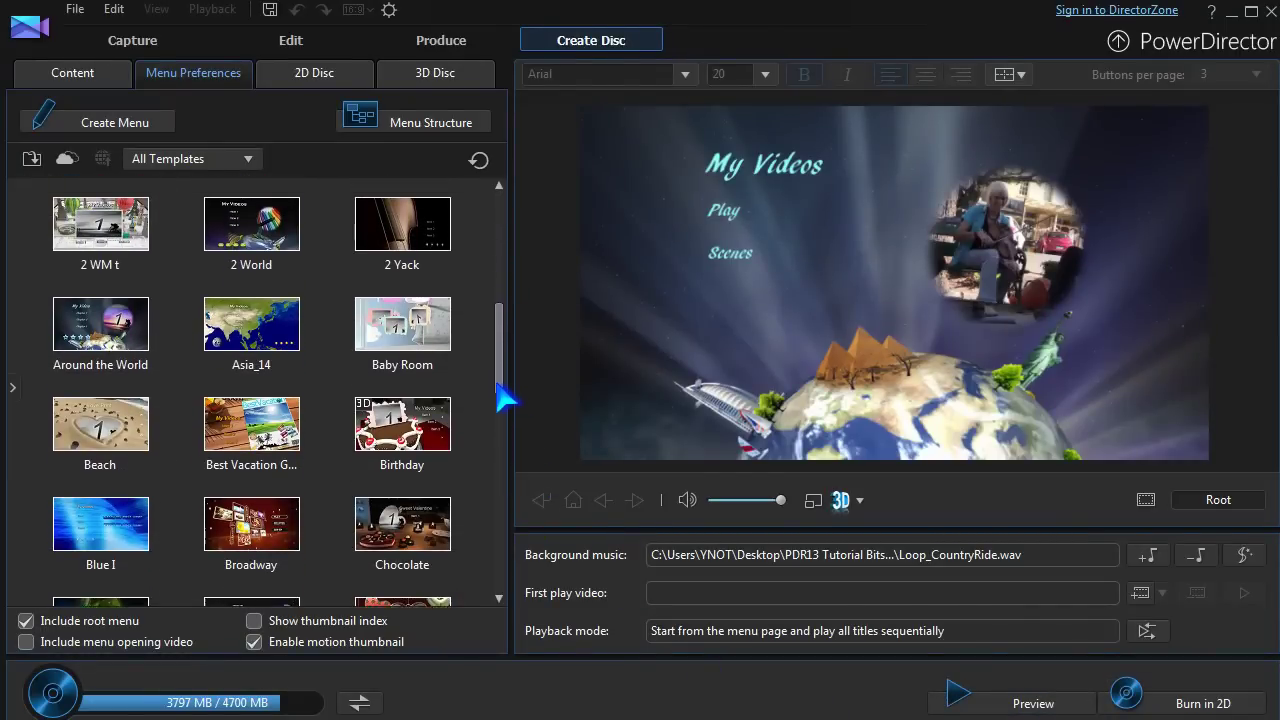
pyautogui.click(261, 227)
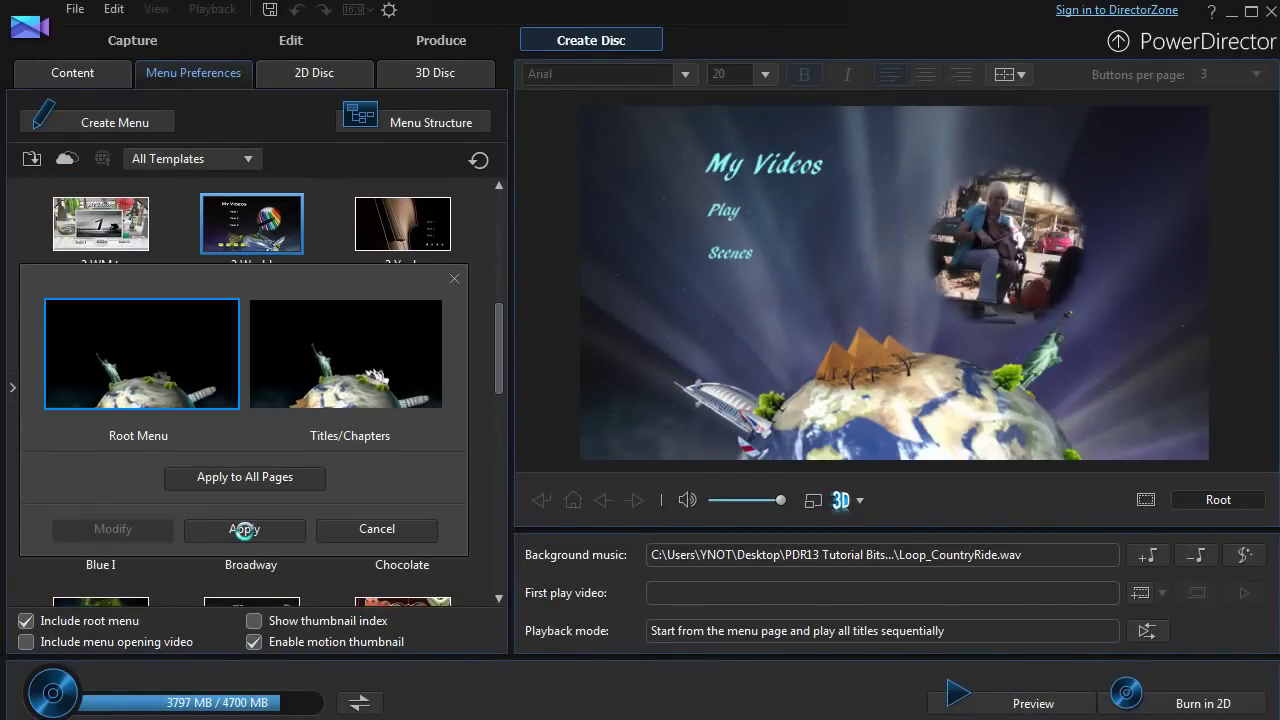
pyautogui.click(257, 486)
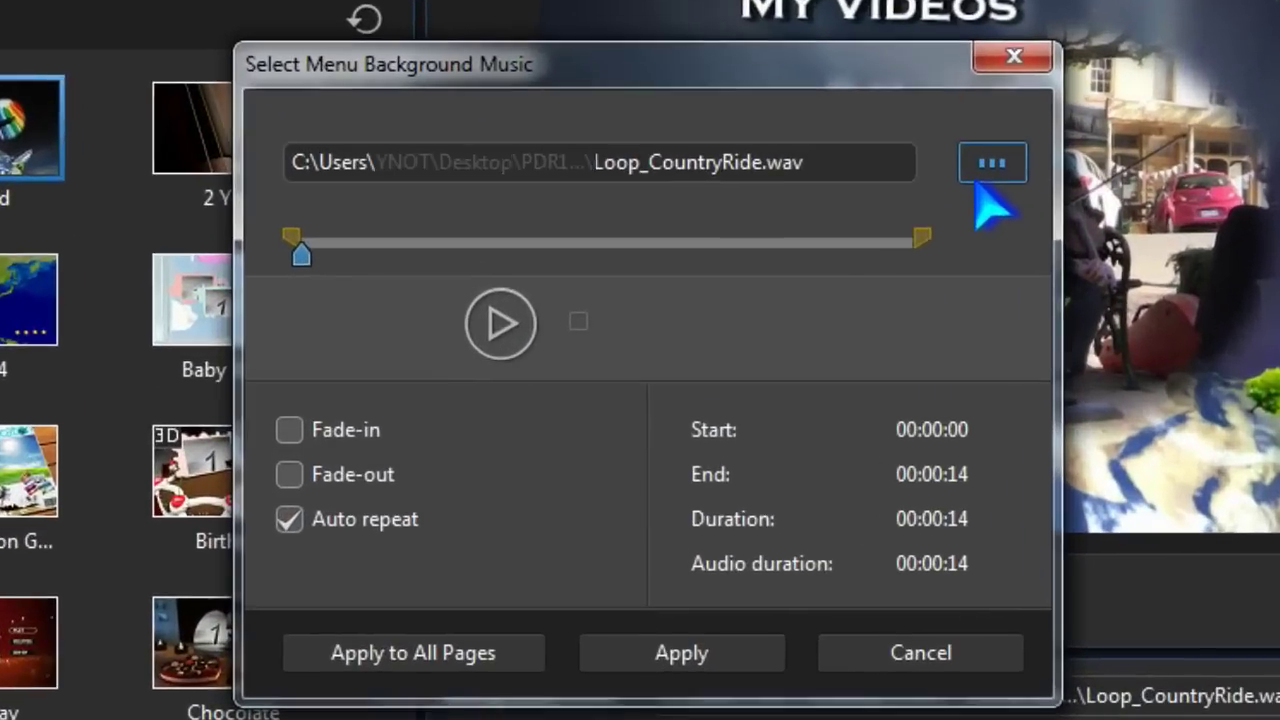
# Replace the menu music with Loop_AfricaXylo.wav from Menu_Music and apply it to all pages
pyautogui.click(844, 244)
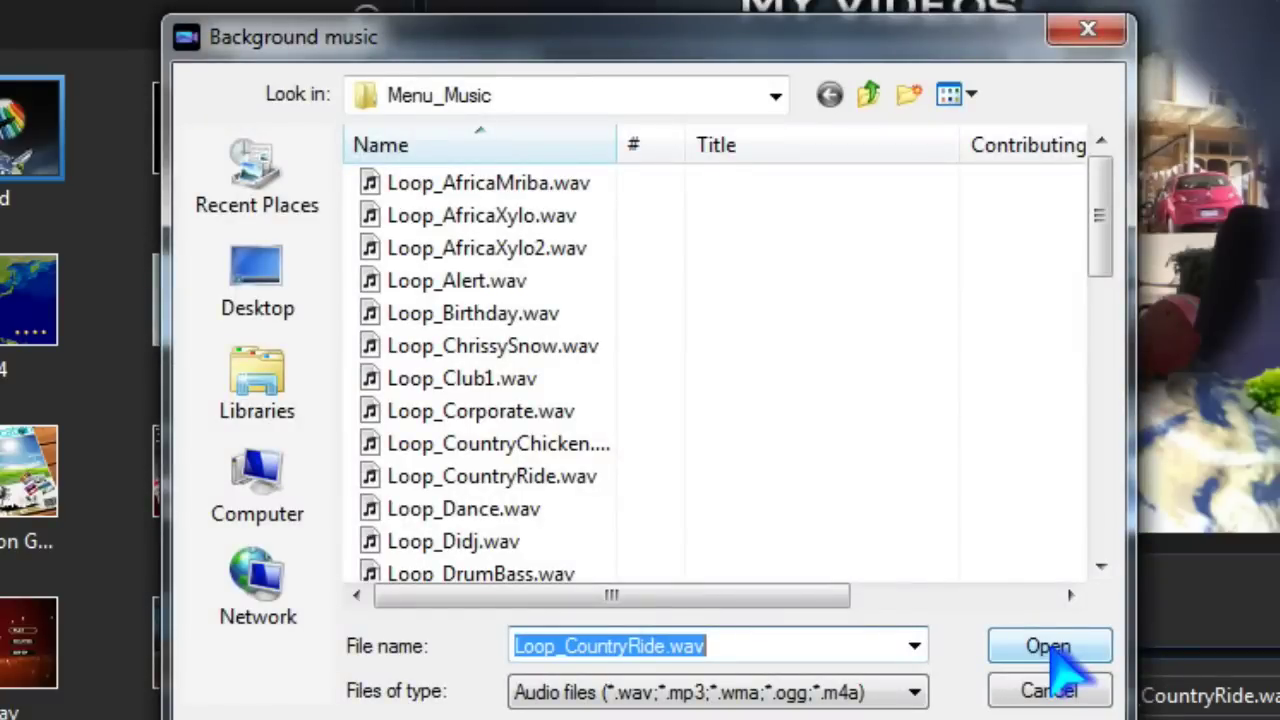
pyautogui.click(462, 220)
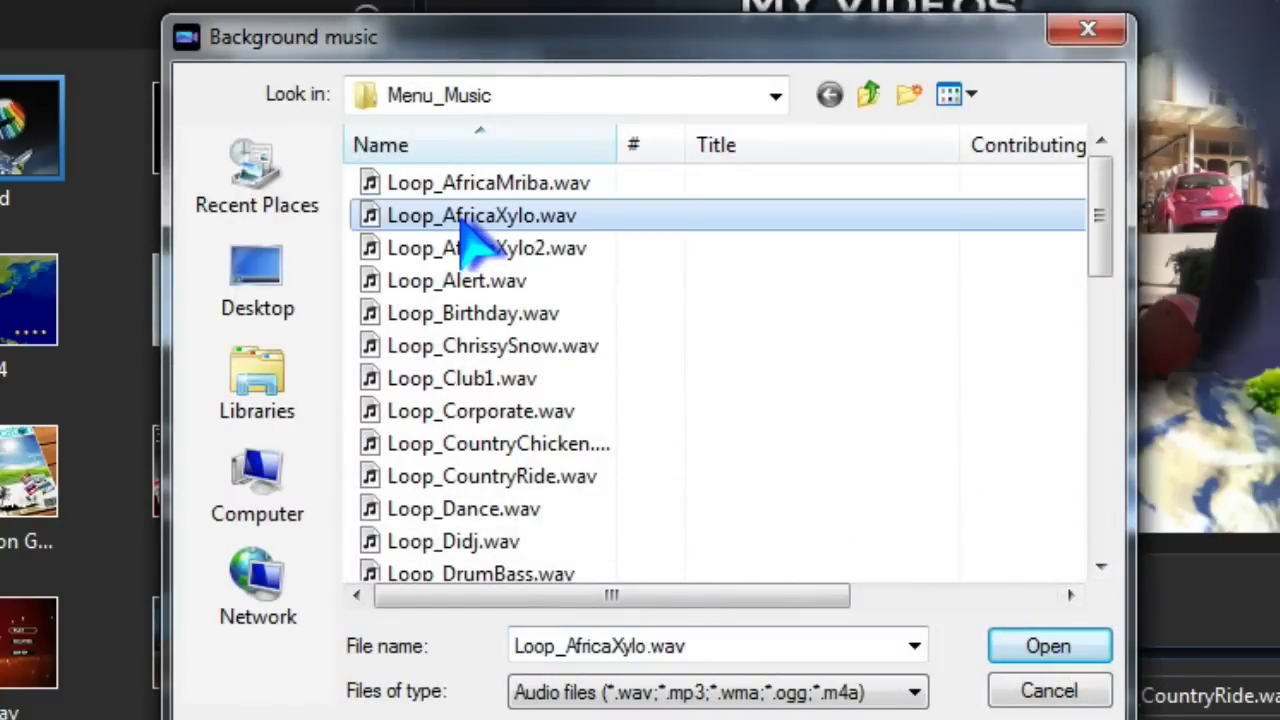
pyautogui.doubleClick(463, 224)
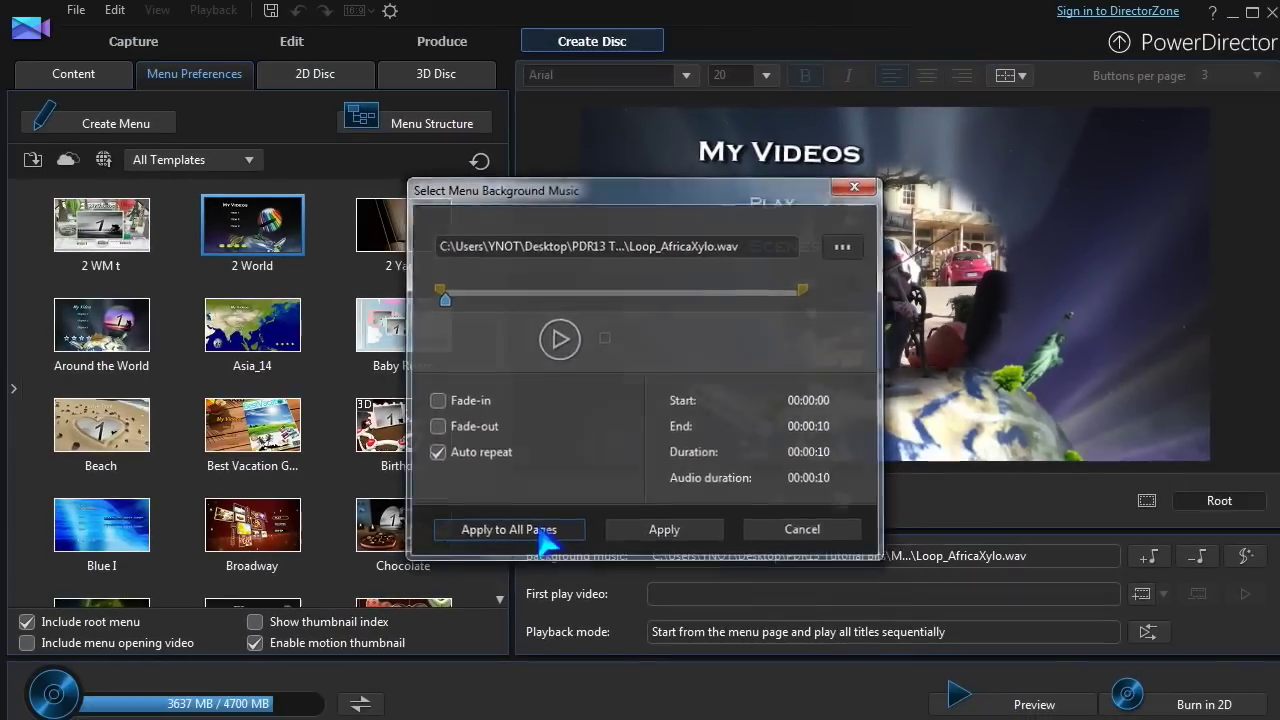
pyautogui.click(478, 660)
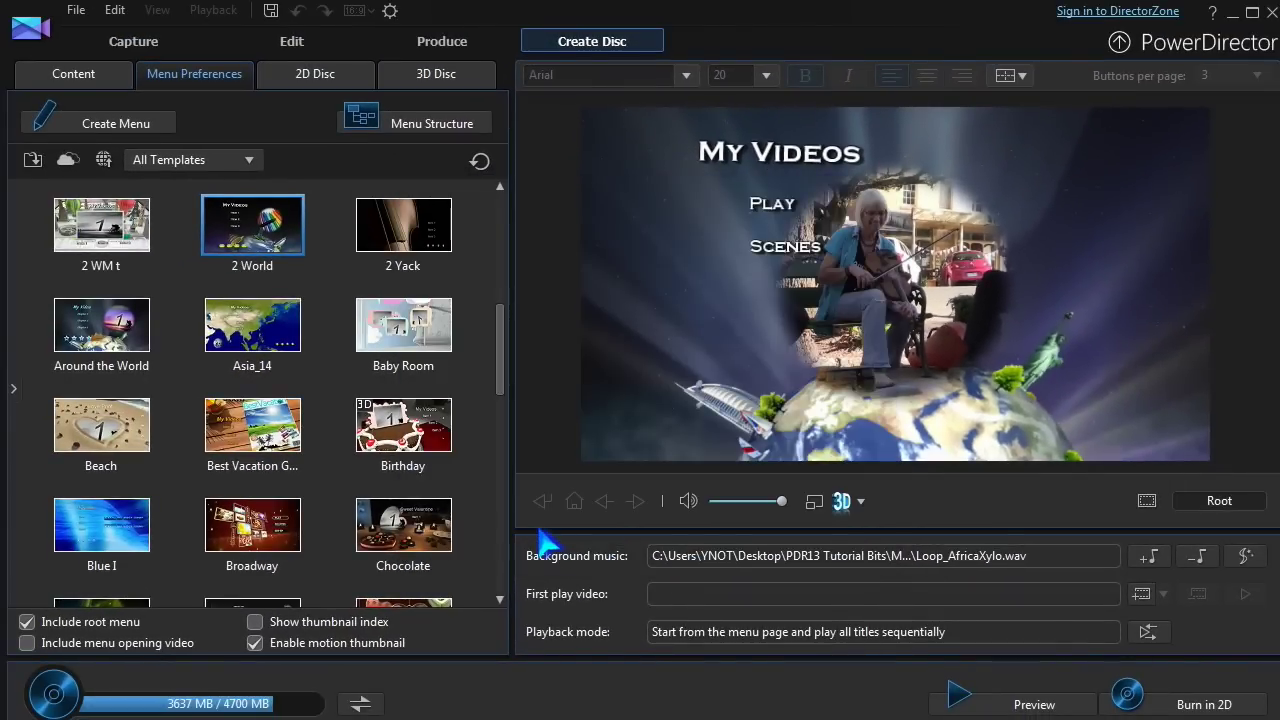
pyautogui.click(1148, 630)
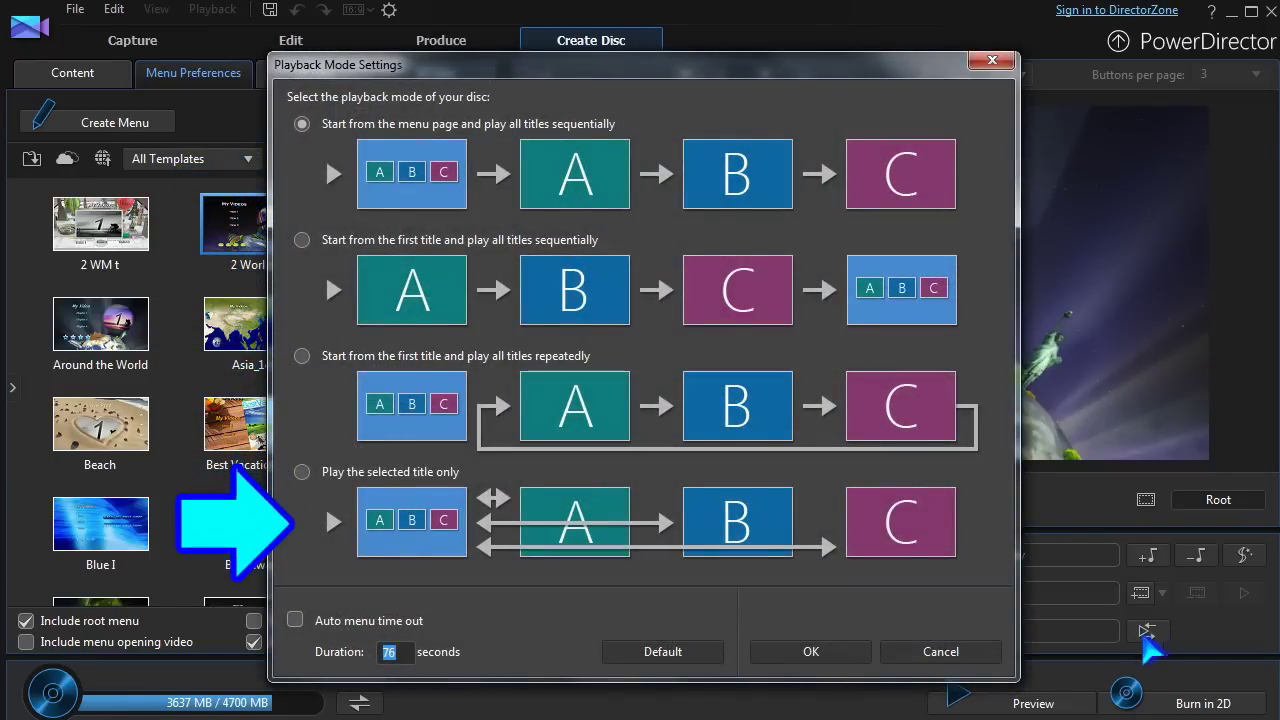
pyautogui.click(850, 658)
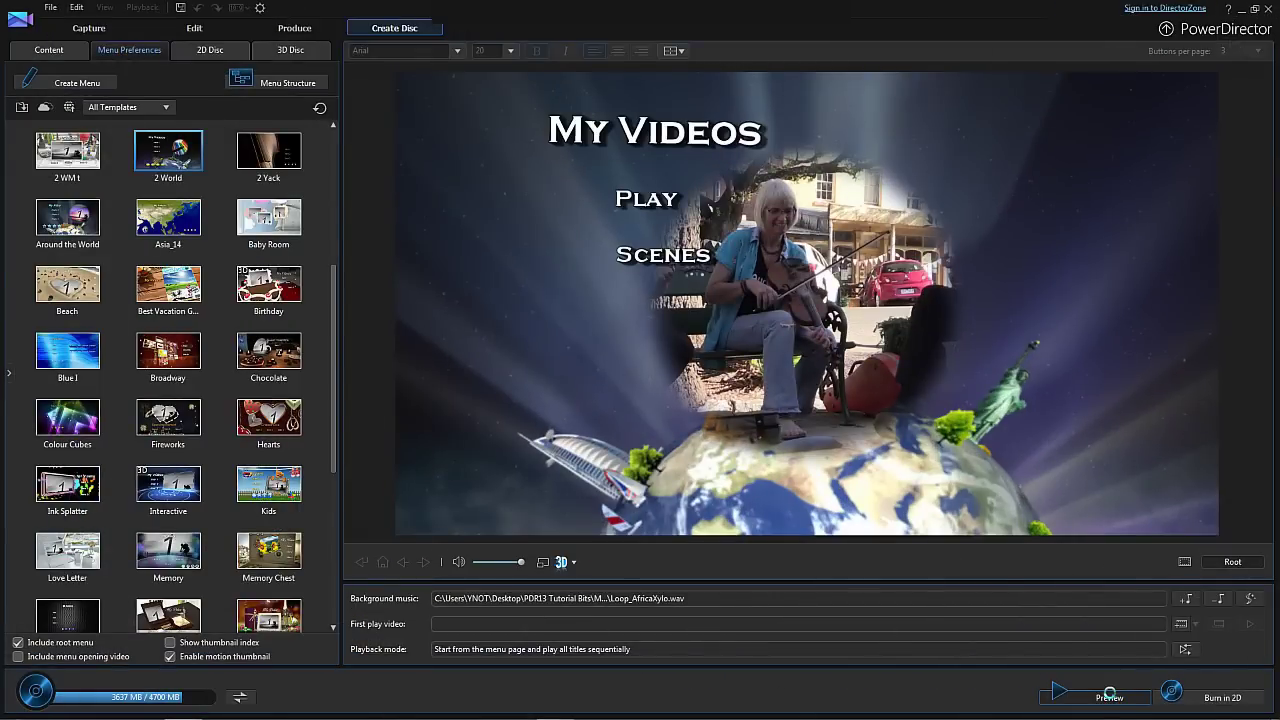
# Play a full-screen preview of the disc menu
pyautogui.click(1109, 693)
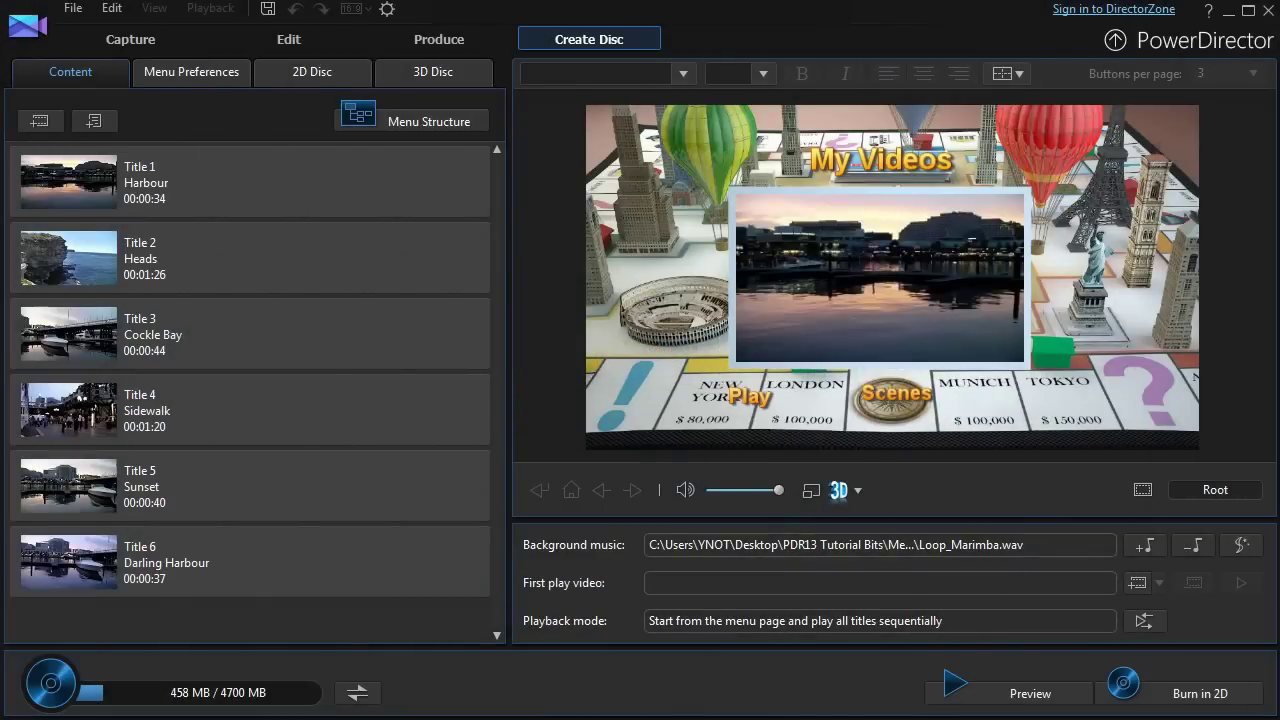
# Create a new menu with MenuBack_3.jpg stretched as the root menu background
pyautogui.click(207, 76)
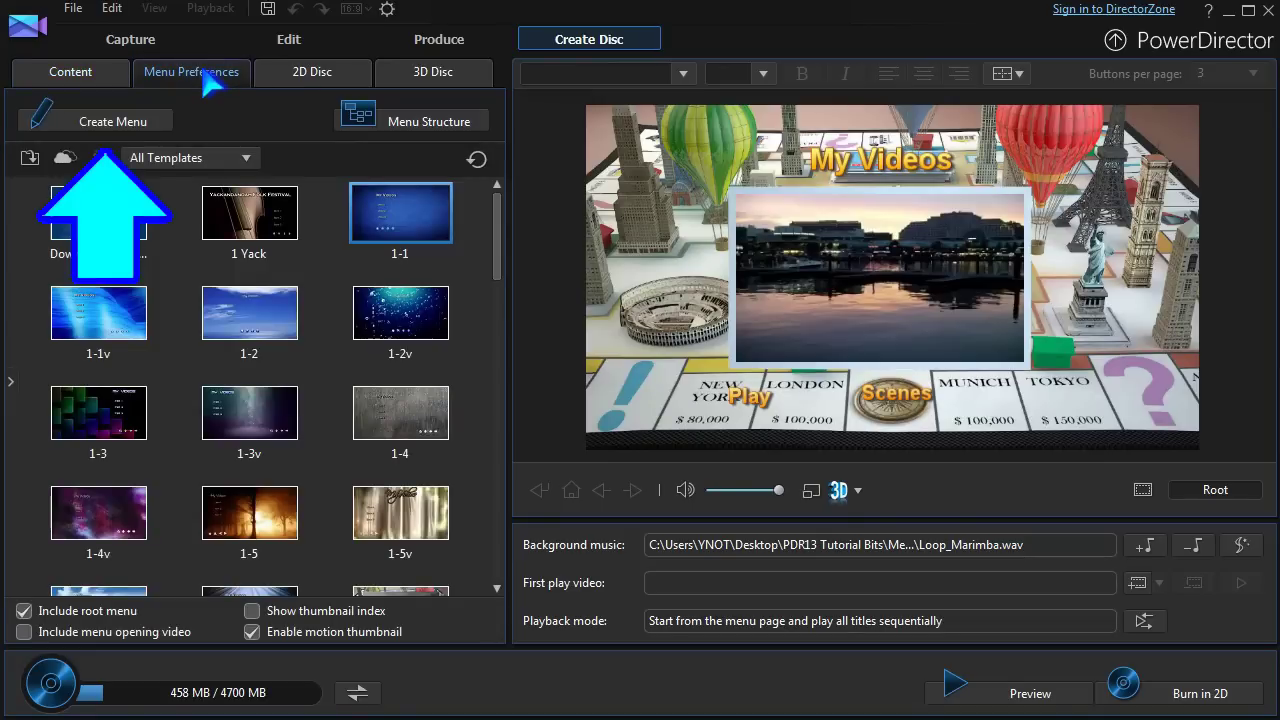
pyautogui.click(108, 124)
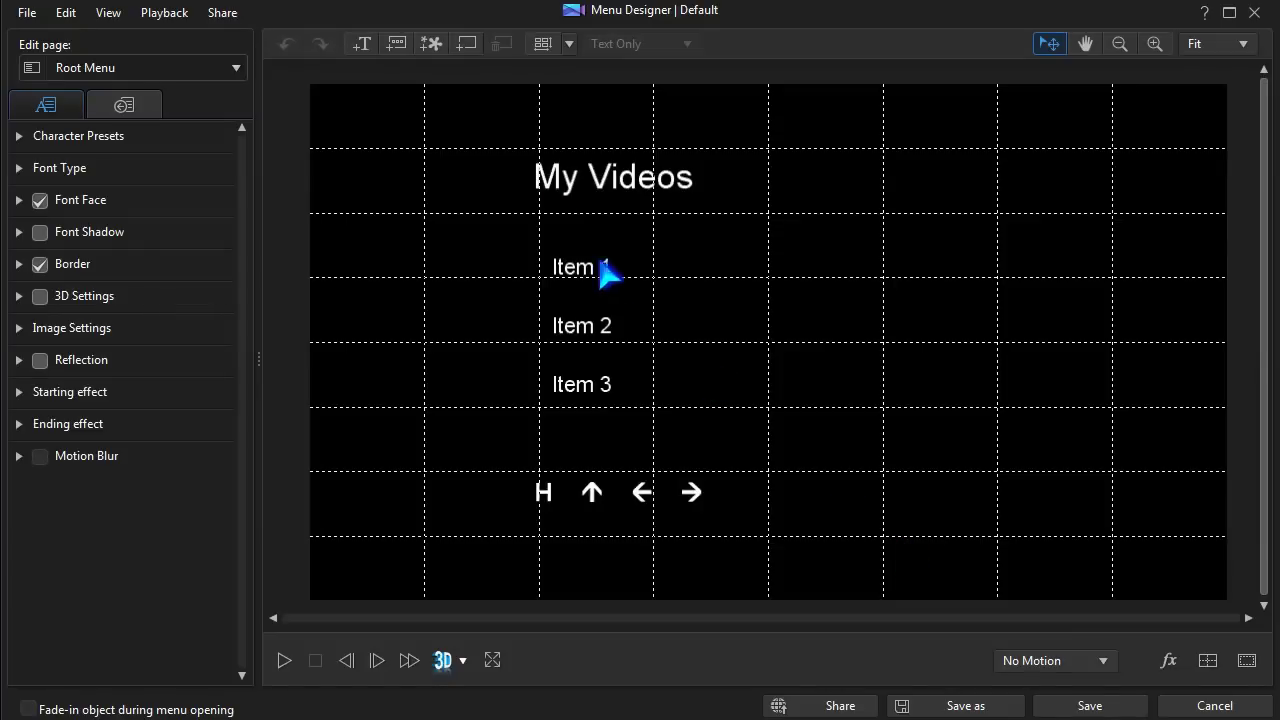
pyautogui.click(467, 44)
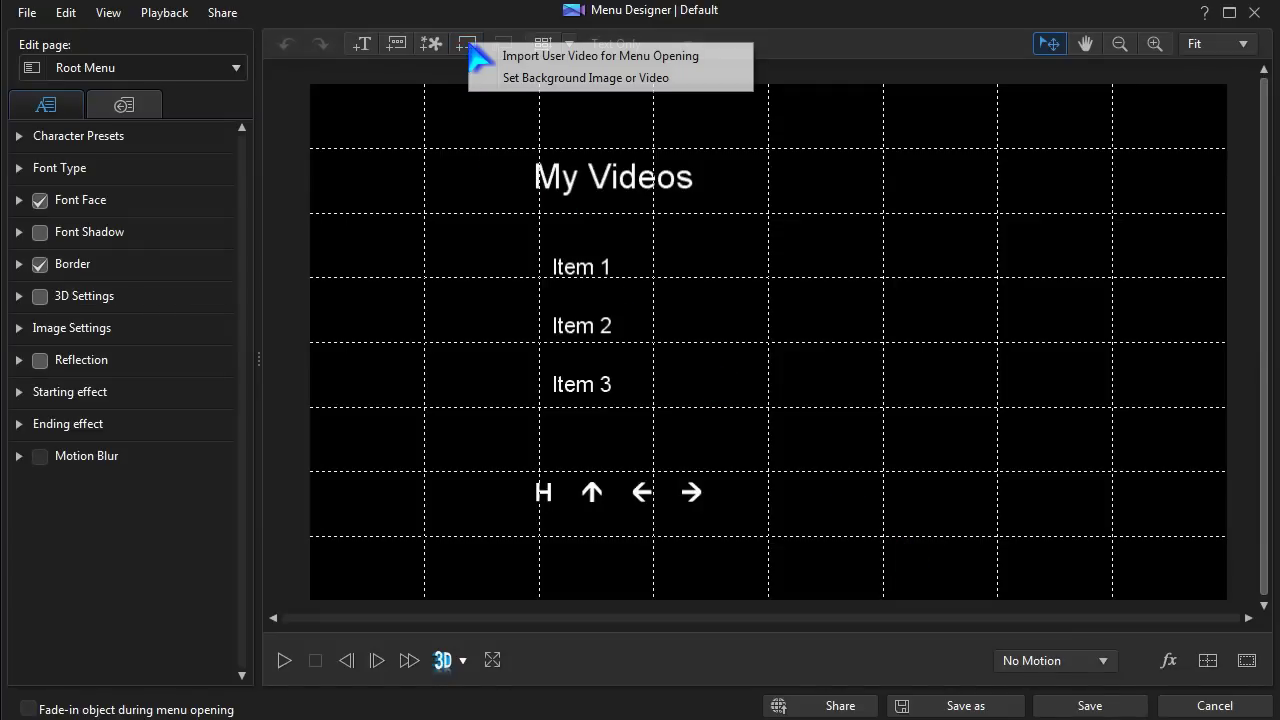
pyautogui.click(510, 79)
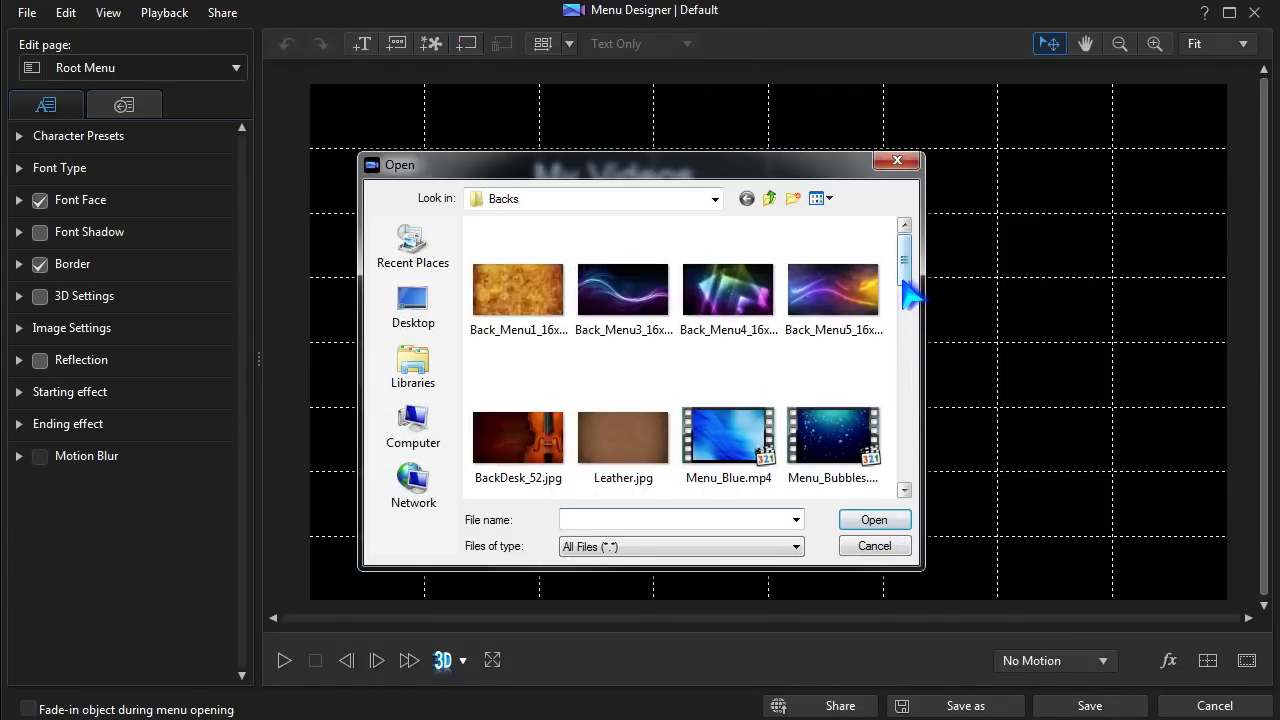
pyautogui.moveTo(905, 283); pyautogui.dragTo(925, 402)
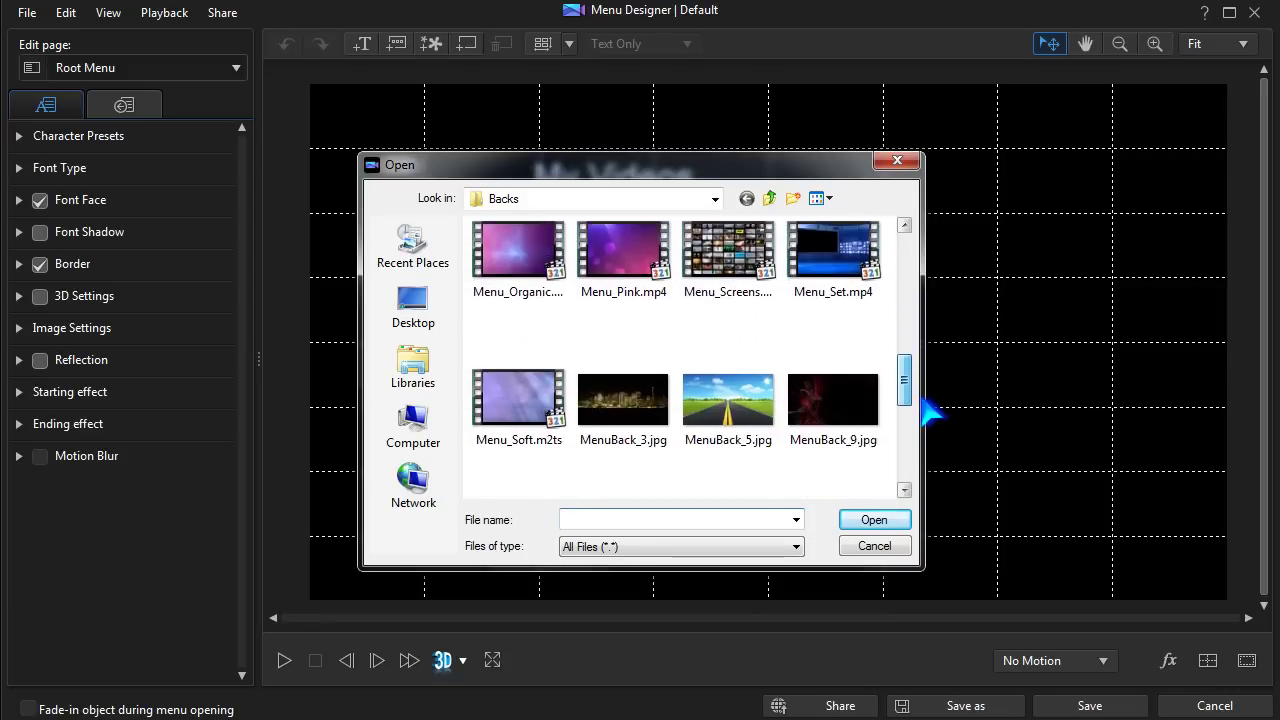
pyautogui.doubleClick(632, 370)
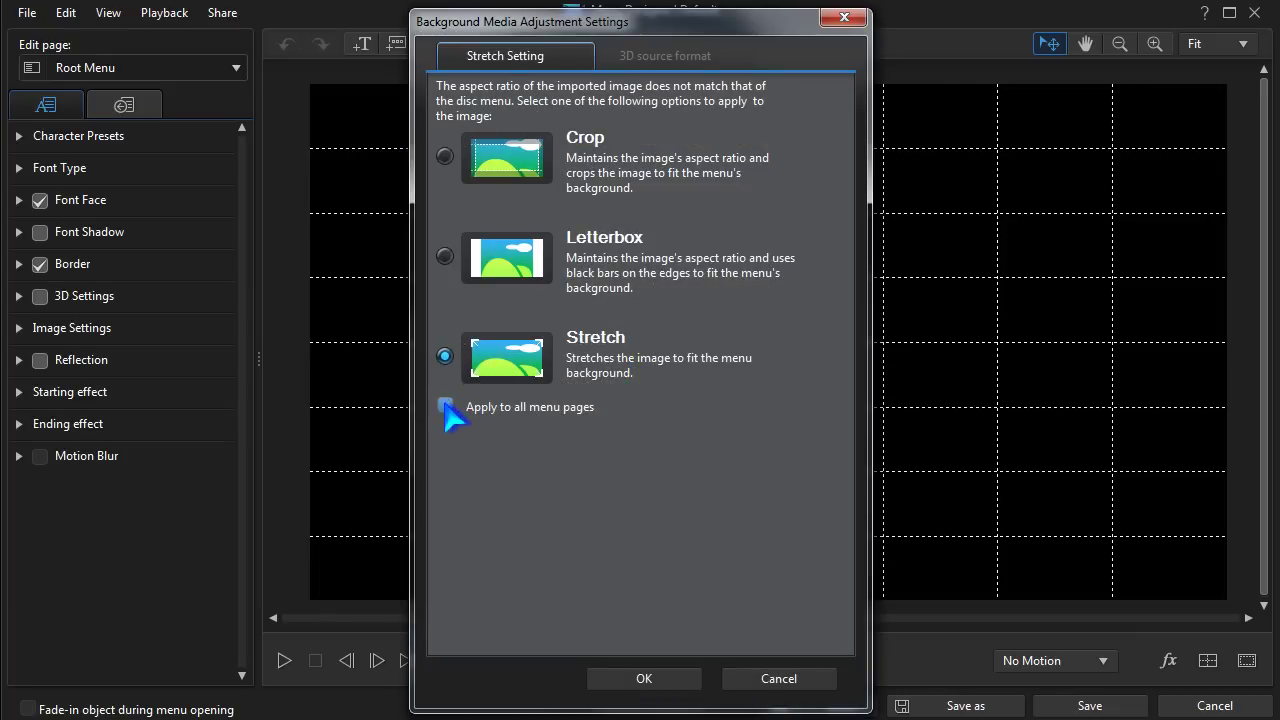
pyautogui.click(632, 679)
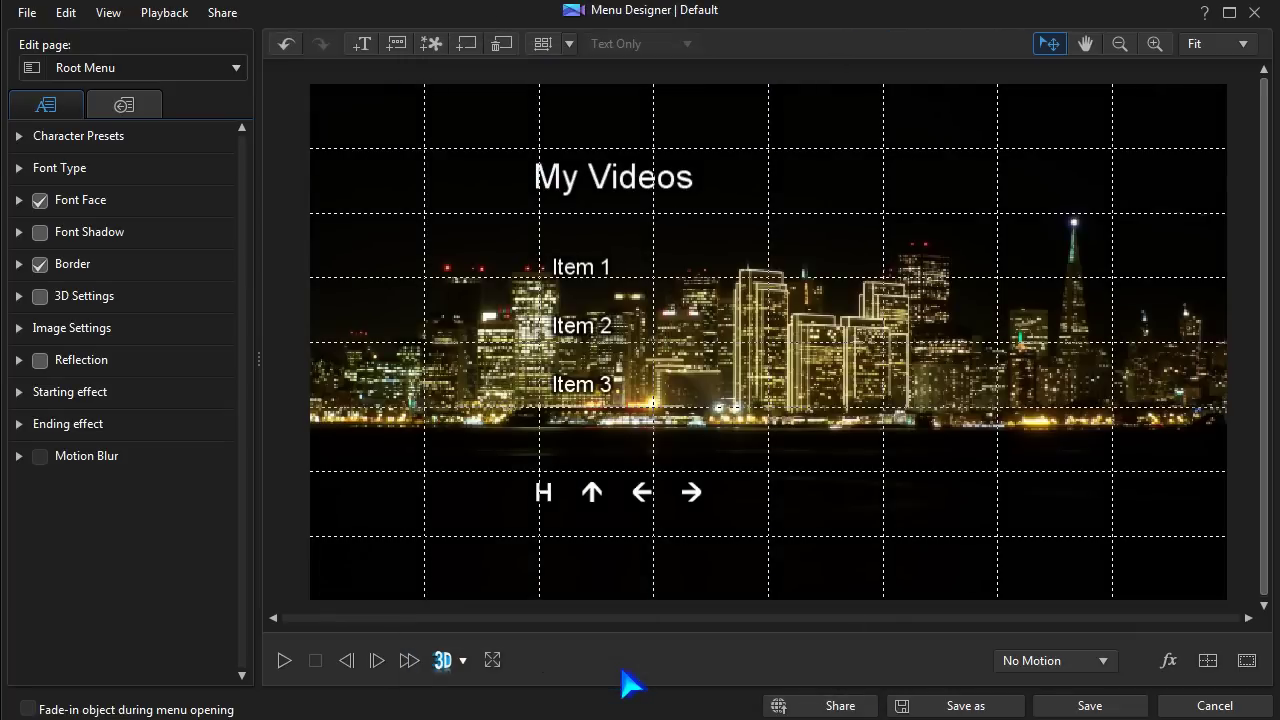
# Give the My Videos title a glowing outline and save it as a character preset
pyautogui.click(660, 188)
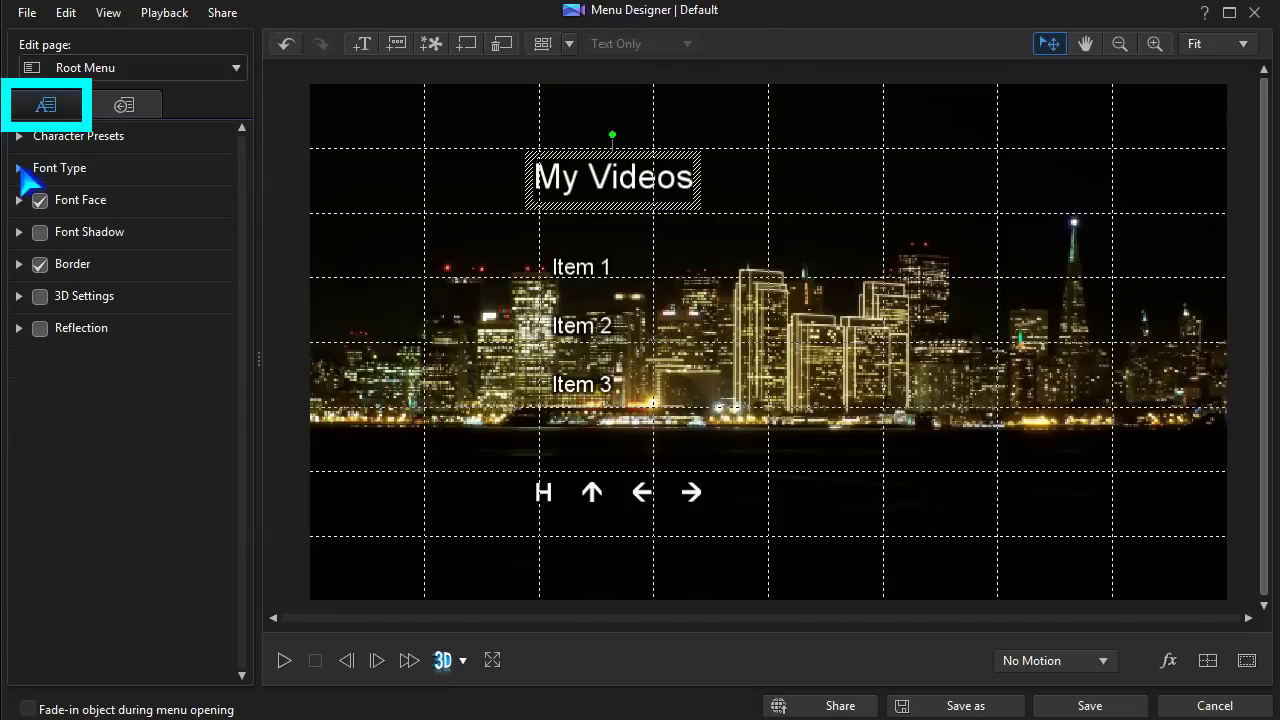
pyautogui.click(20, 170)
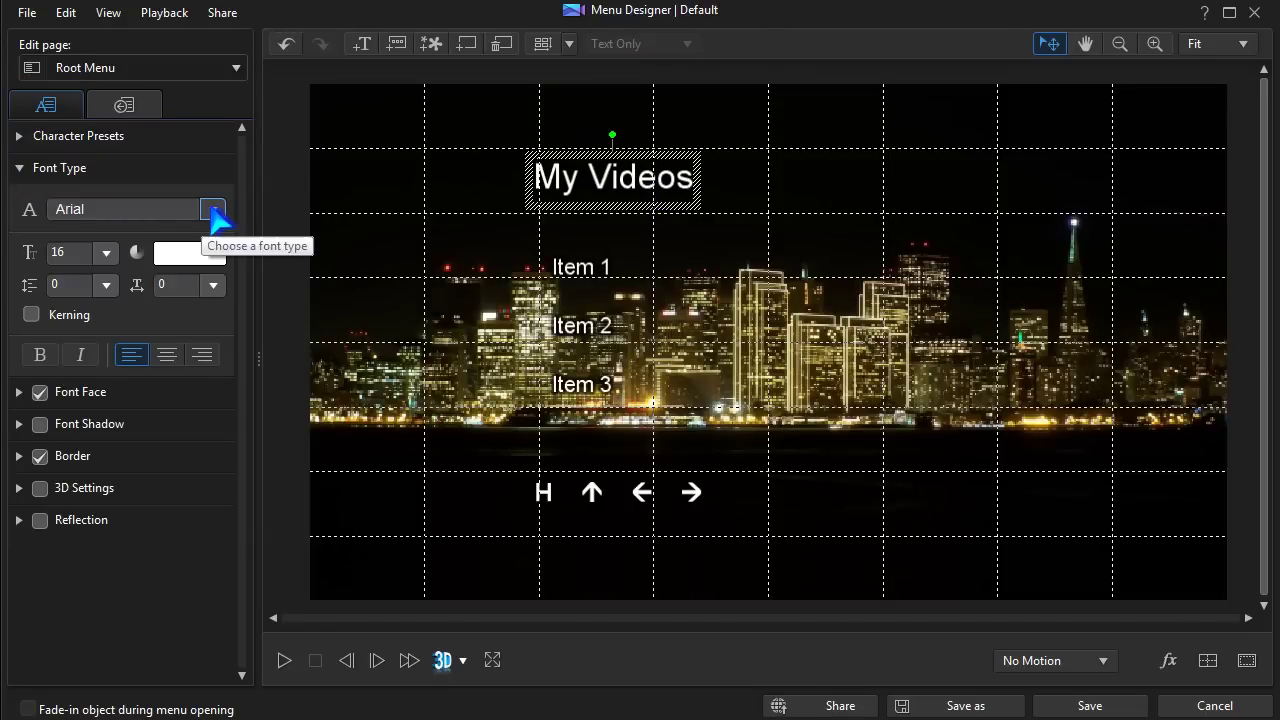
pyautogui.click(213, 208)
pyautogui.click(40, 167)
pyautogui.click(20, 137)
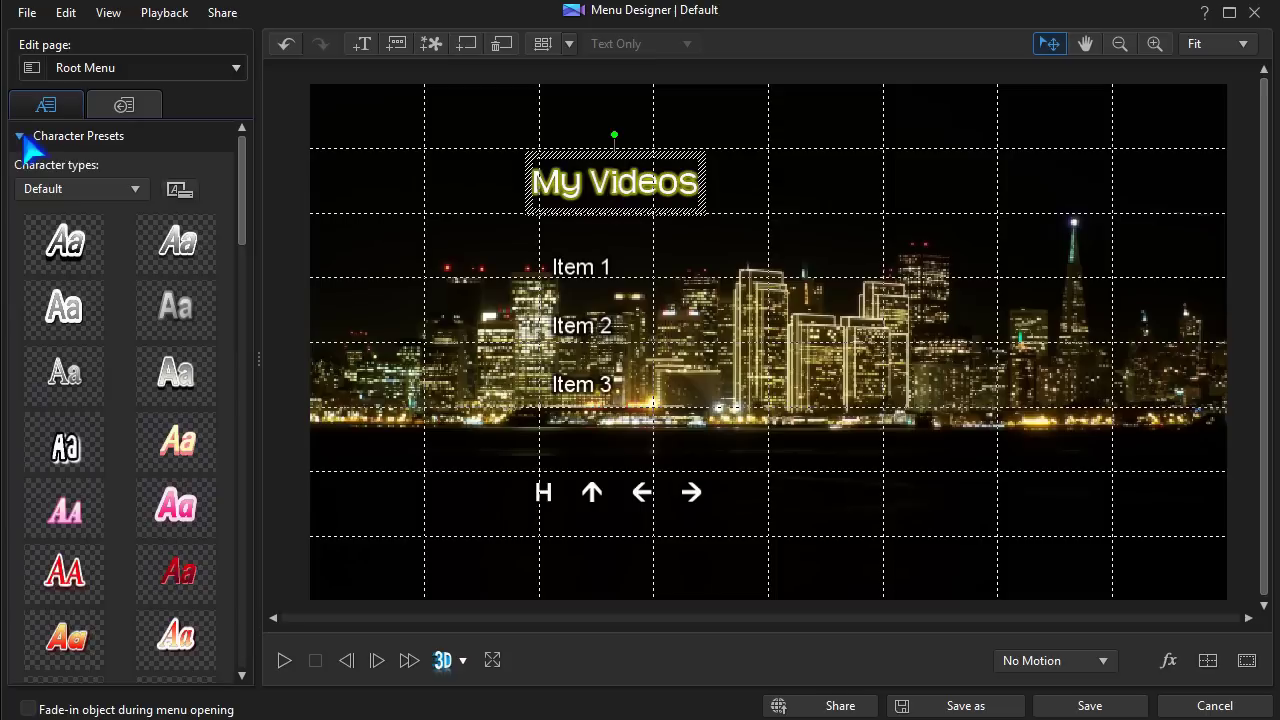
pyautogui.click(178, 190)
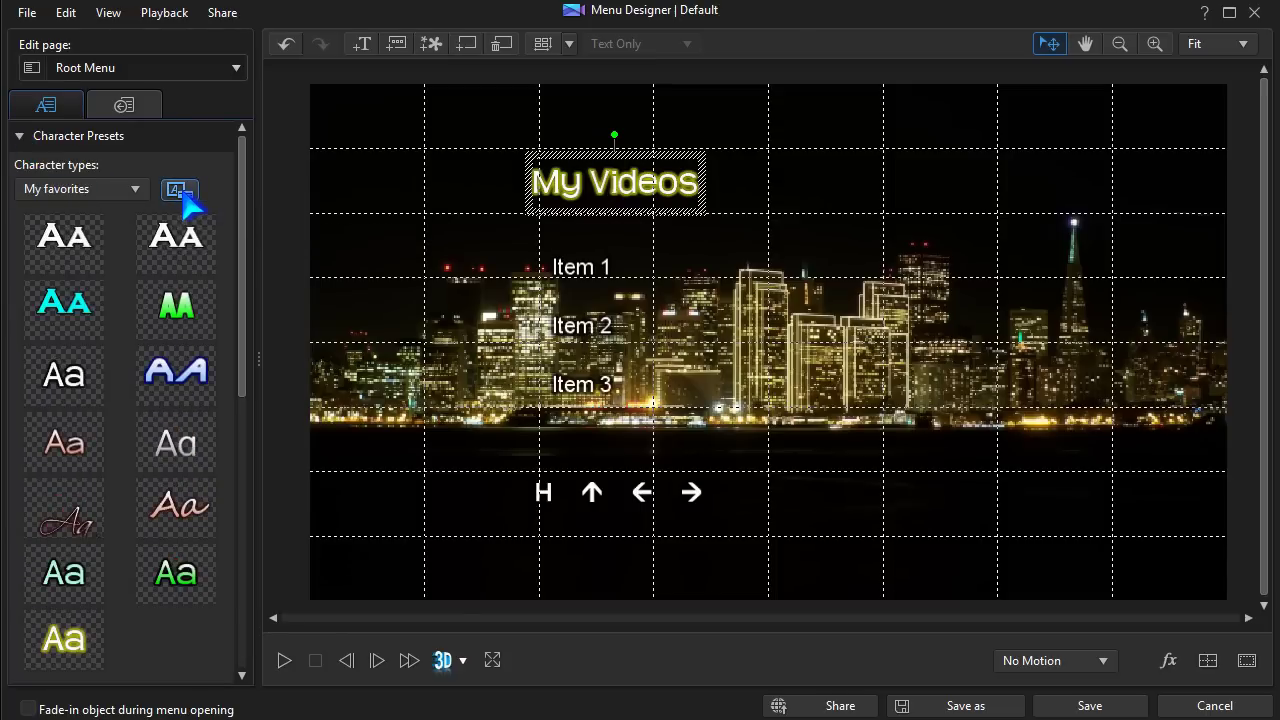
# Apply the yellow glow preset to Items 1, 2 and 3
pyautogui.click(575, 268)
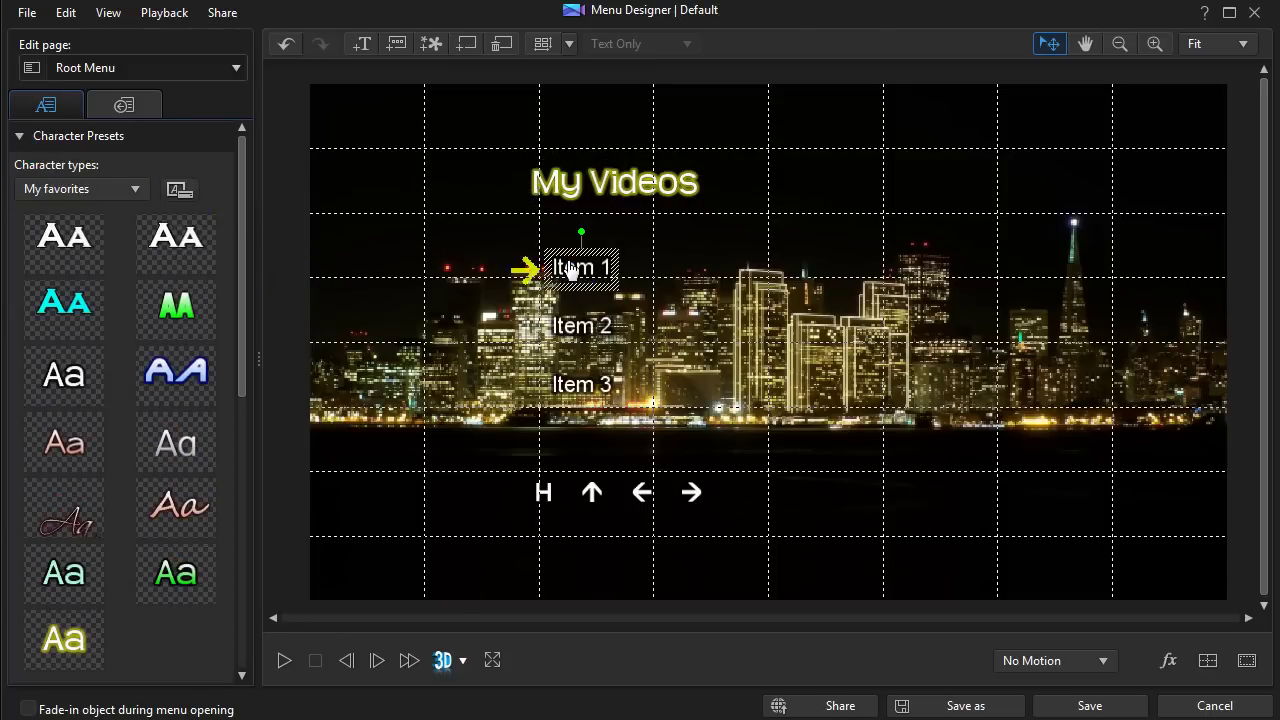
pyautogui.keyDown('ctrl'); pyautogui.click(570, 340); pyautogui.keyUp('ctrl')
pyautogui.keyDown('ctrl'); pyautogui.click(565, 395); pyautogui.keyUp('ctrl')
pyautogui.click(66, 636)
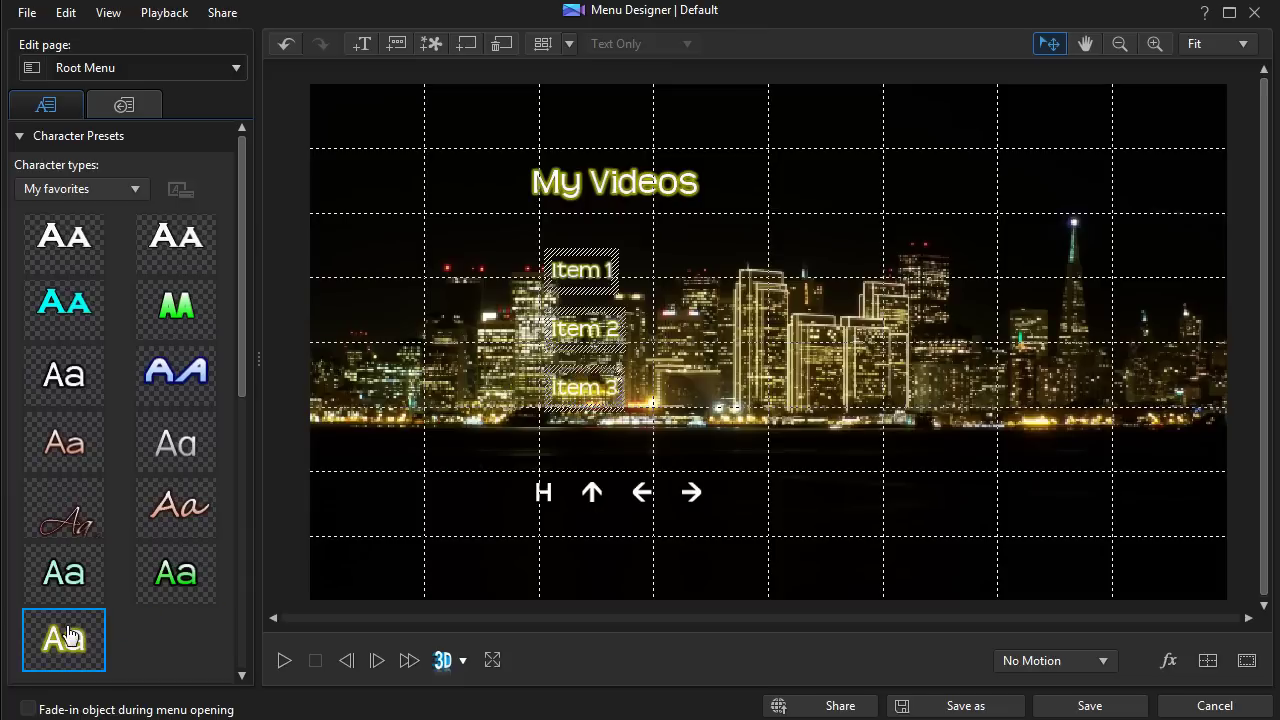
pyautogui.click(22, 137)
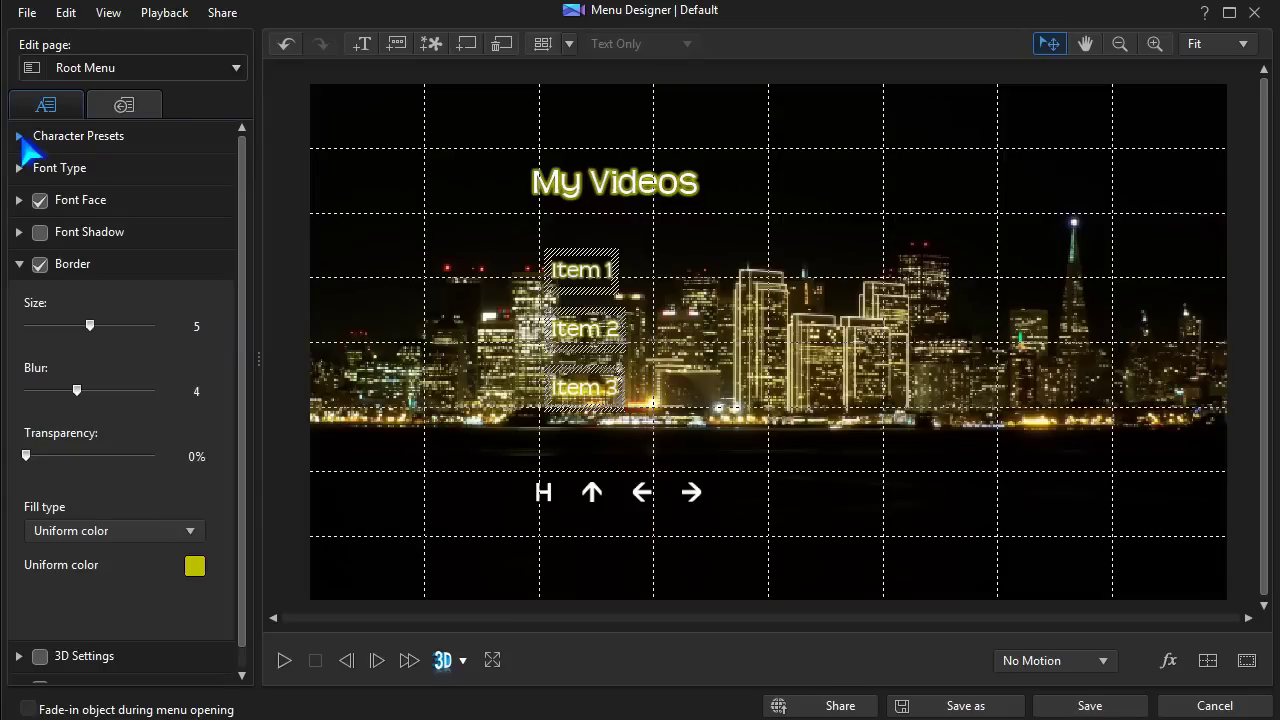
pyautogui.click(125, 106)
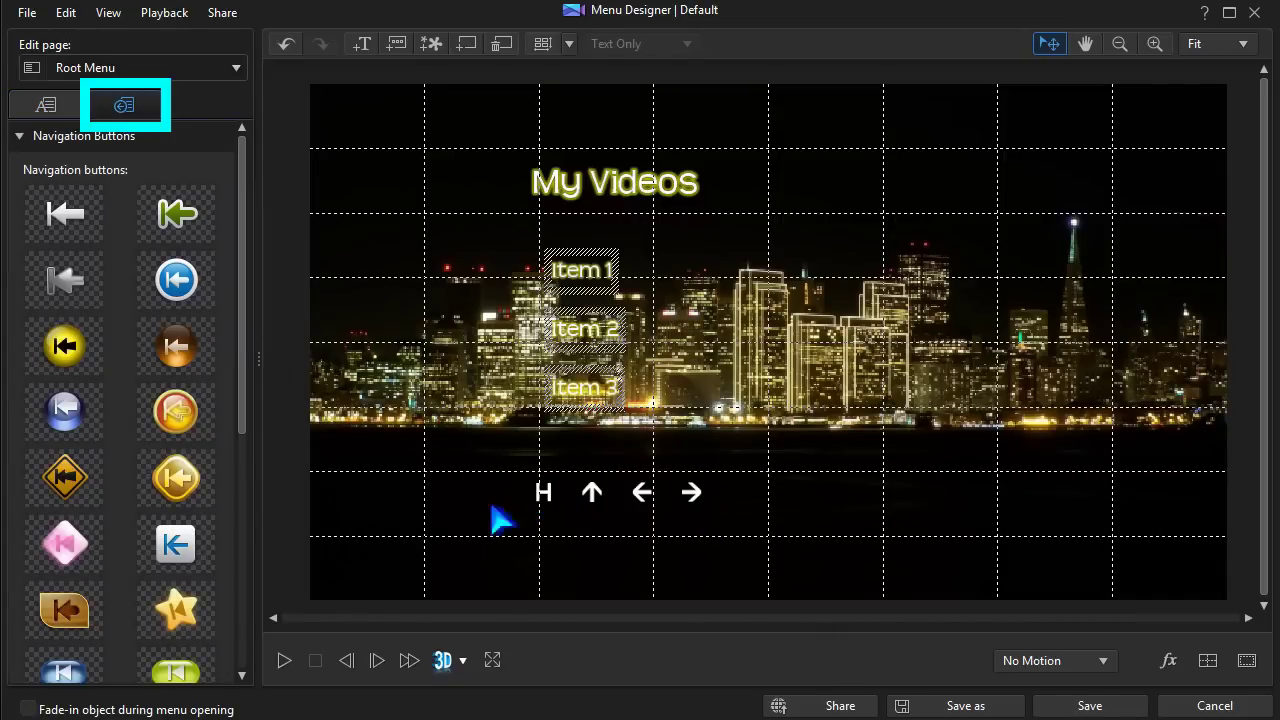
# Replace the plain arrows with gold navigation buttons and switch to editing the Titles/Chapters Menu page
pyautogui.scroll(-3, 262, 538)
pyautogui.scroll(1, 262, 534)
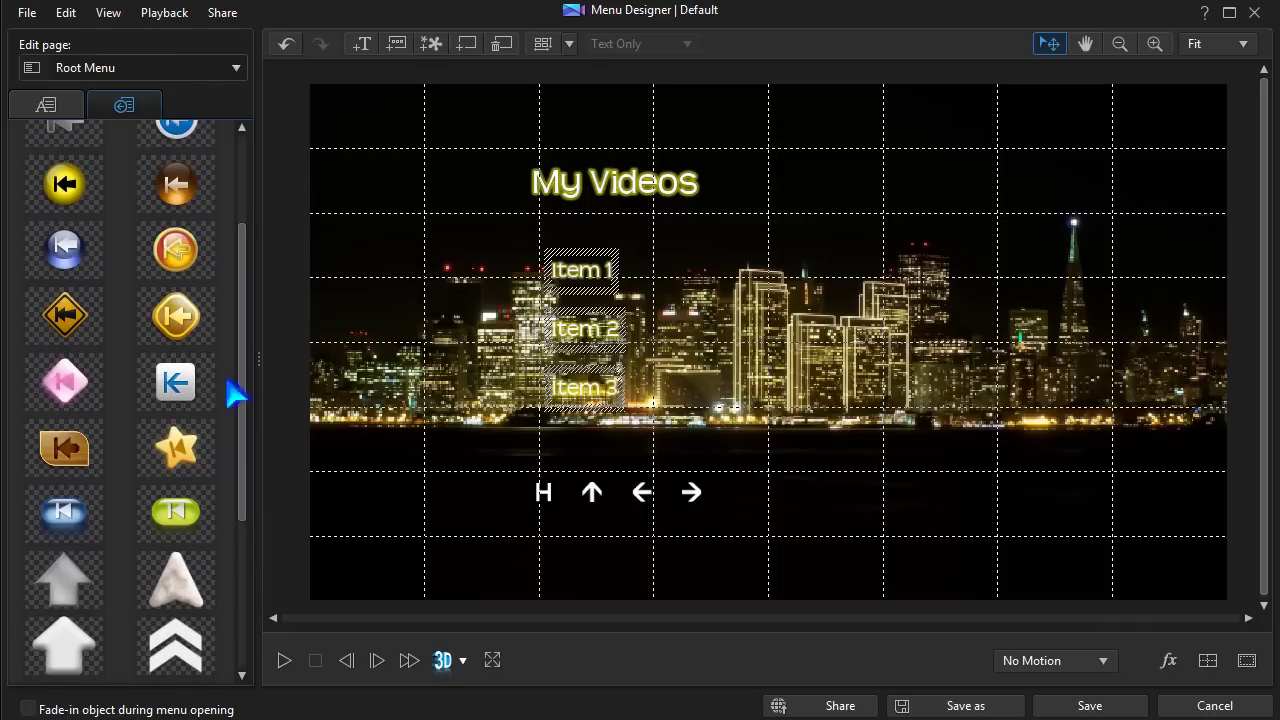
pyautogui.click(175, 316)
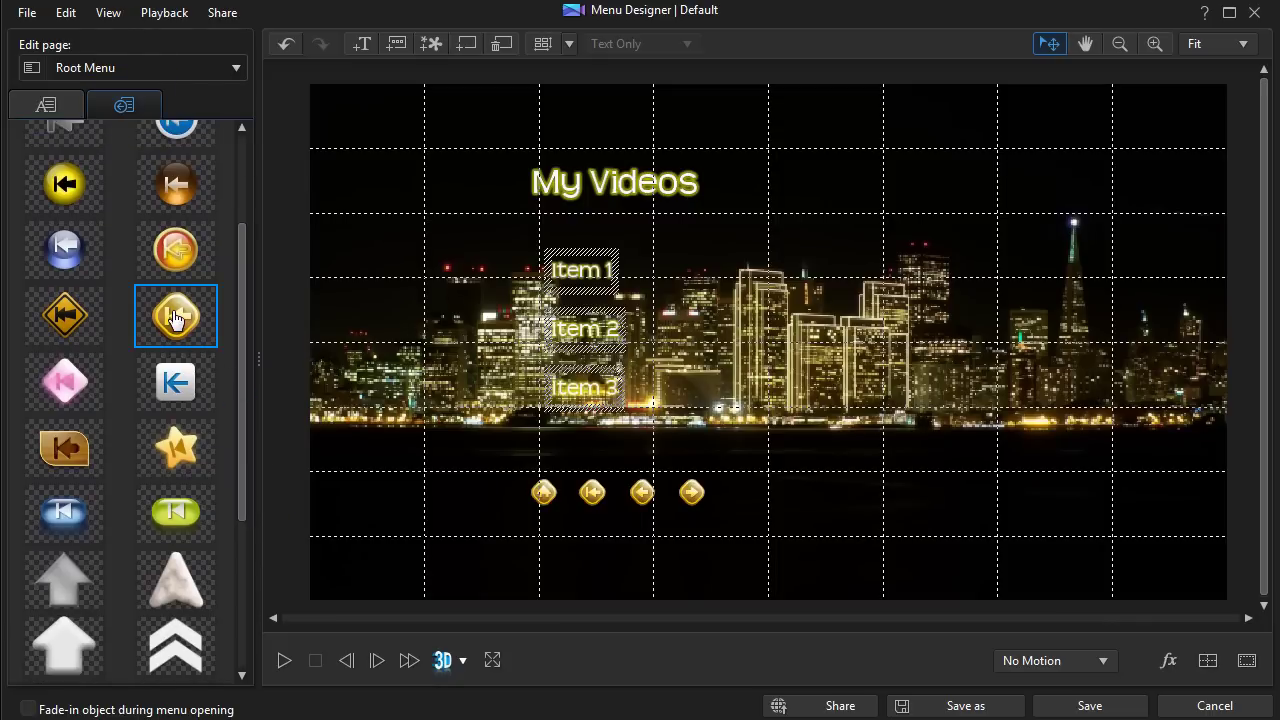
pyautogui.click(236, 67)
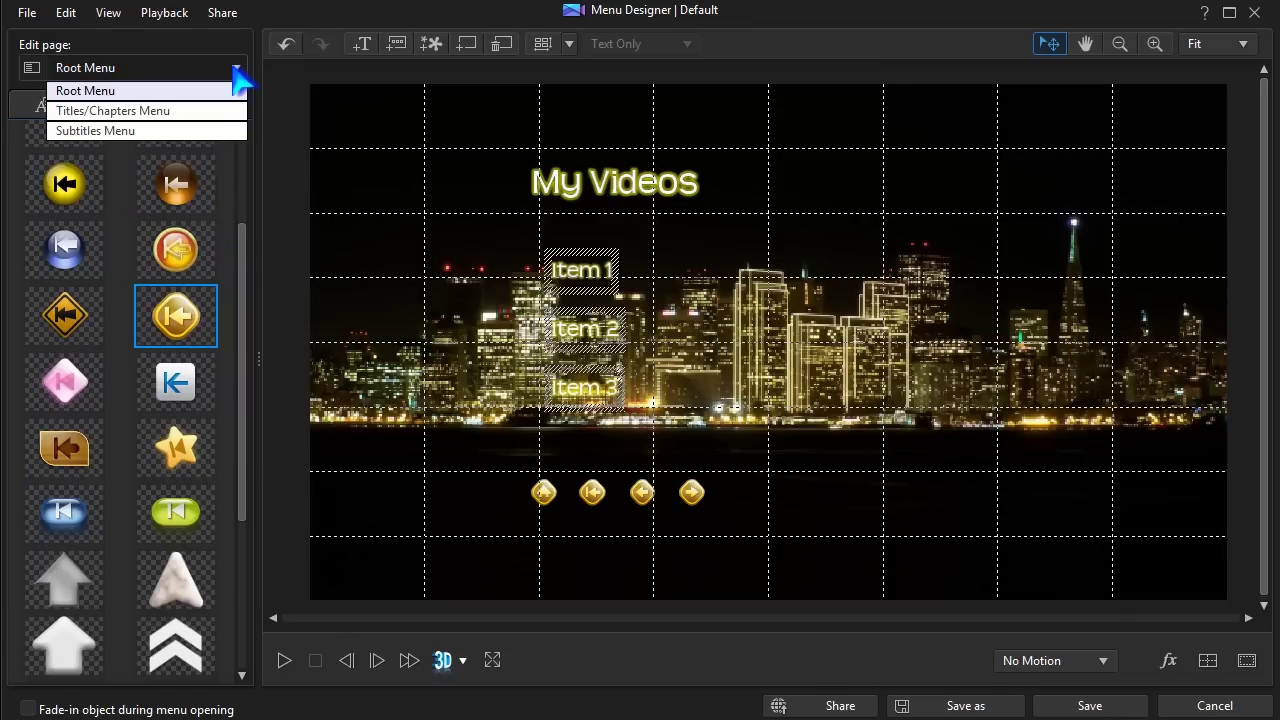
pyautogui.click(240, 106)
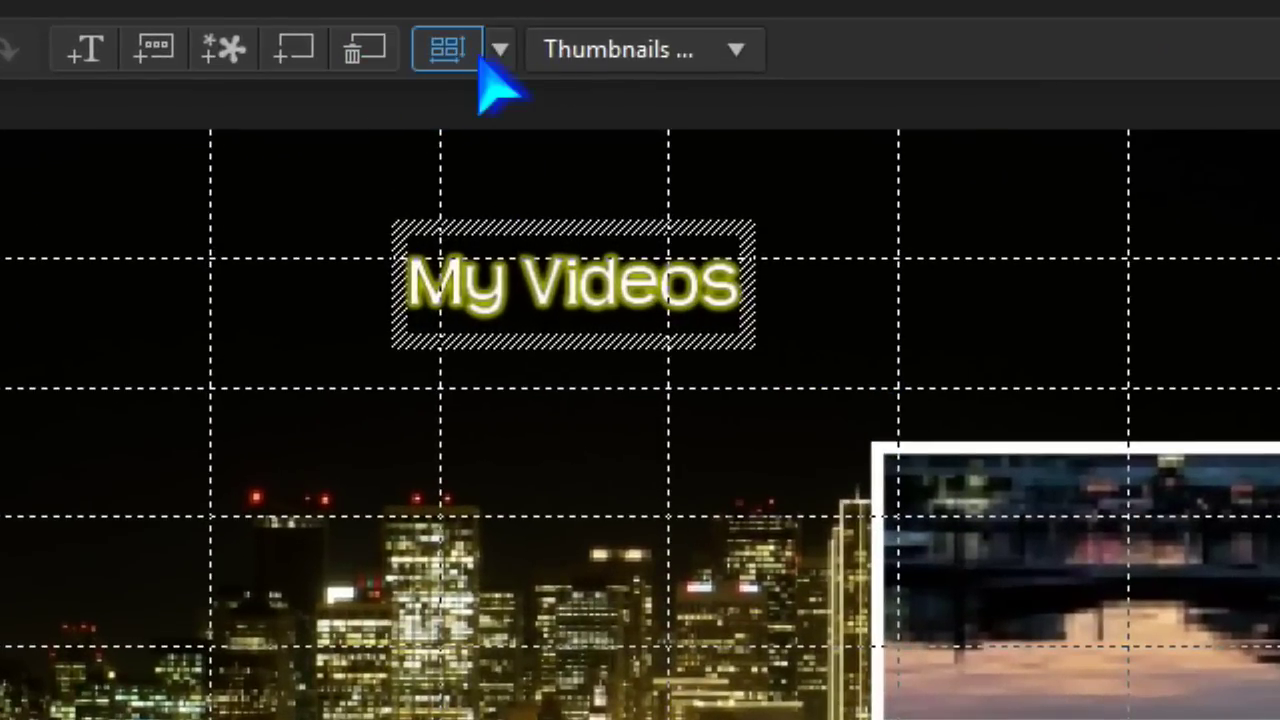
# Keep Auto Align Buttons on and Thumbnails & Text as the chapter button layout
pyautogui.click(500, 48)
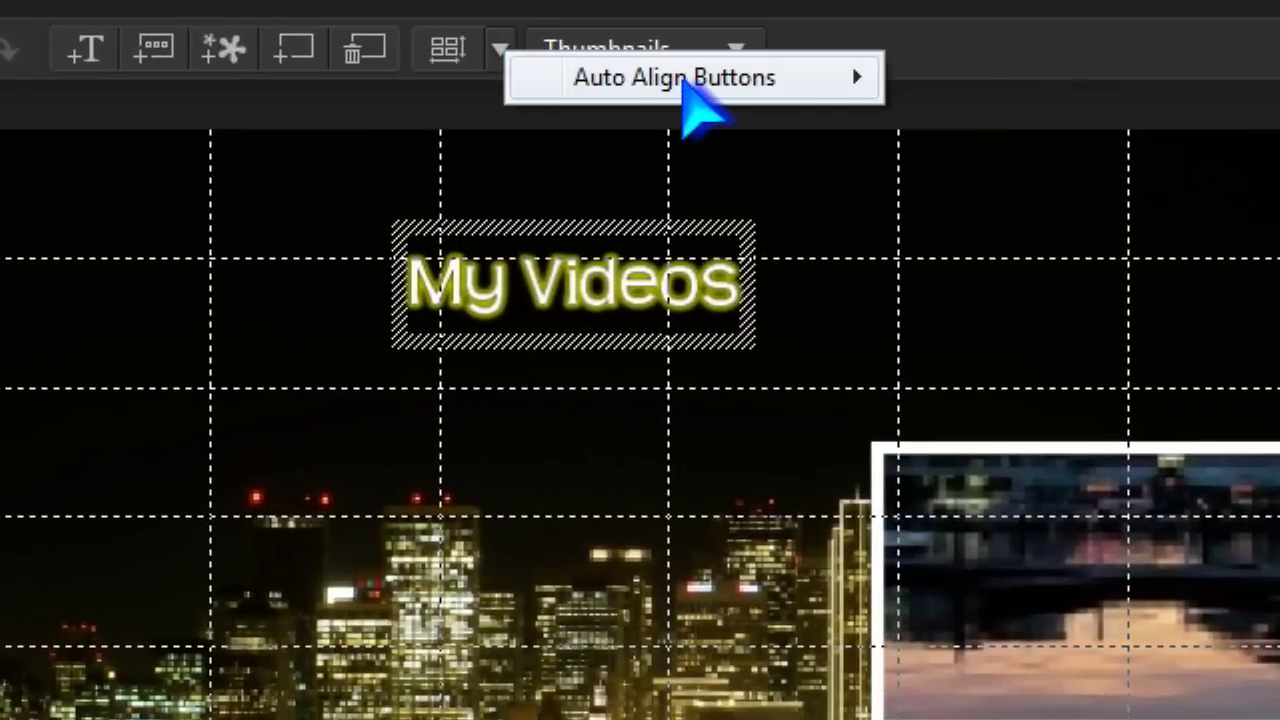
pyautogui.click(1234, 52)
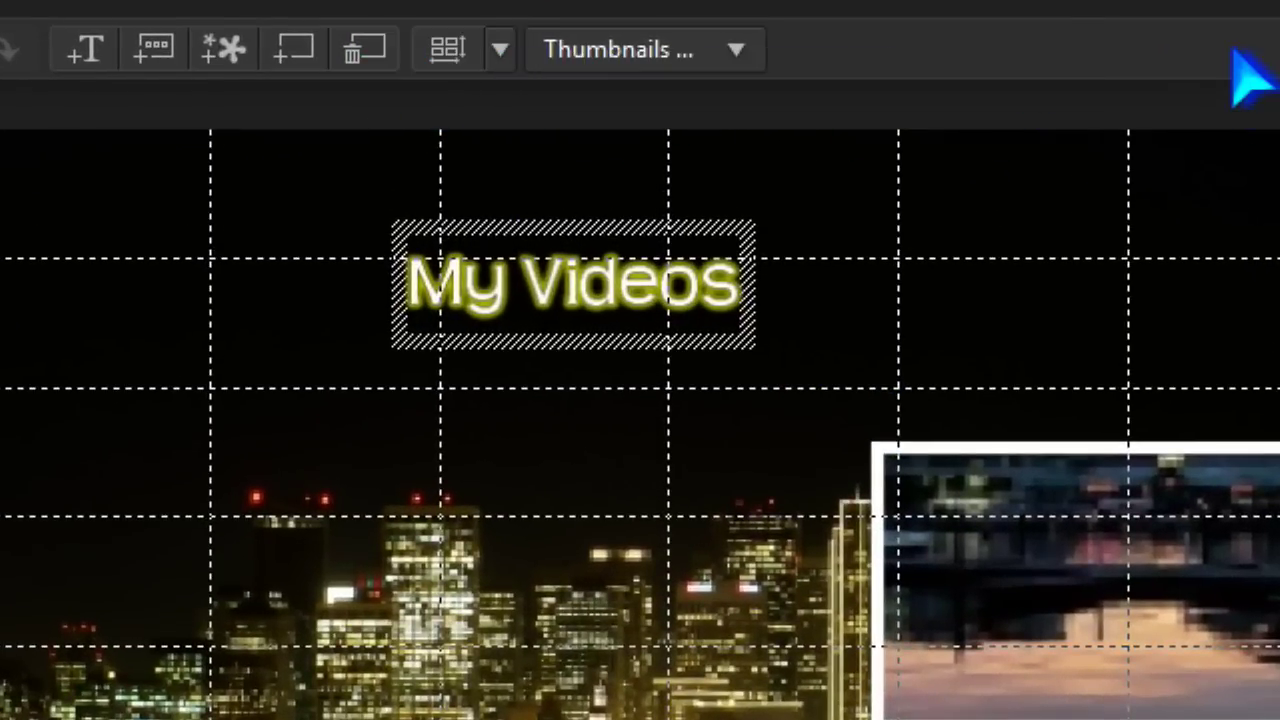
pyautogui.click(738, 50)
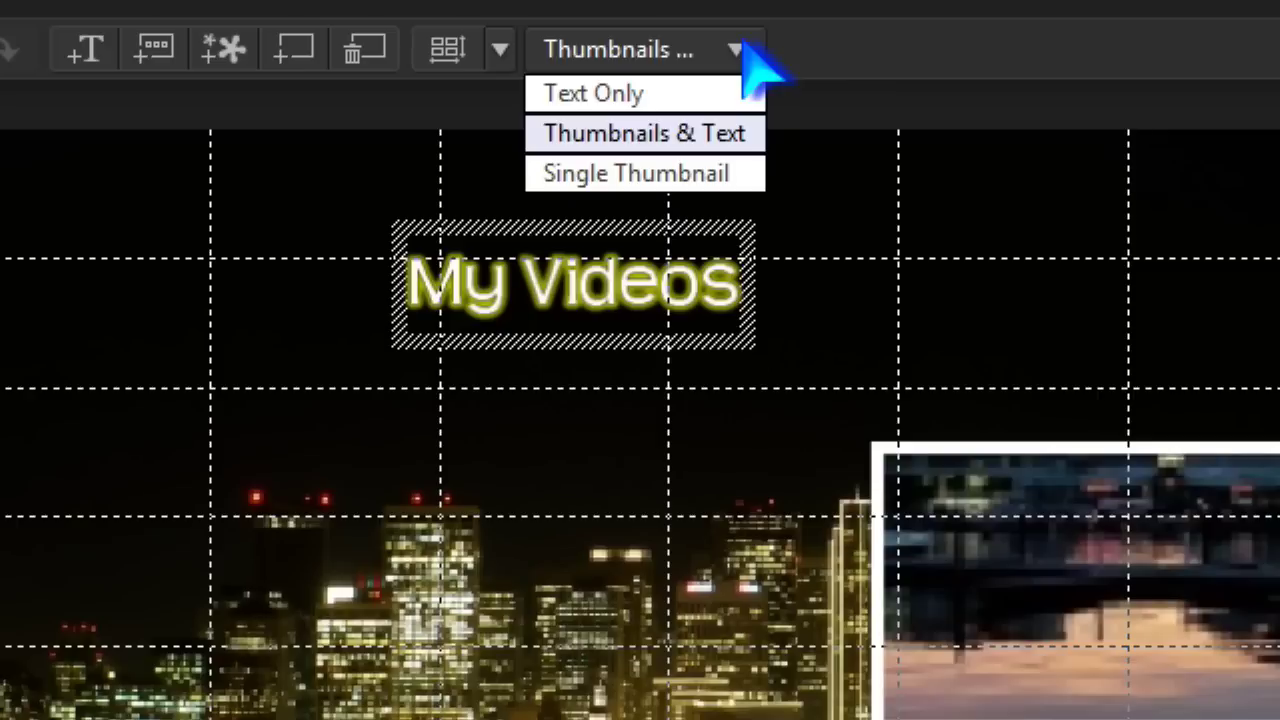
pyautogui.click(675, 137)
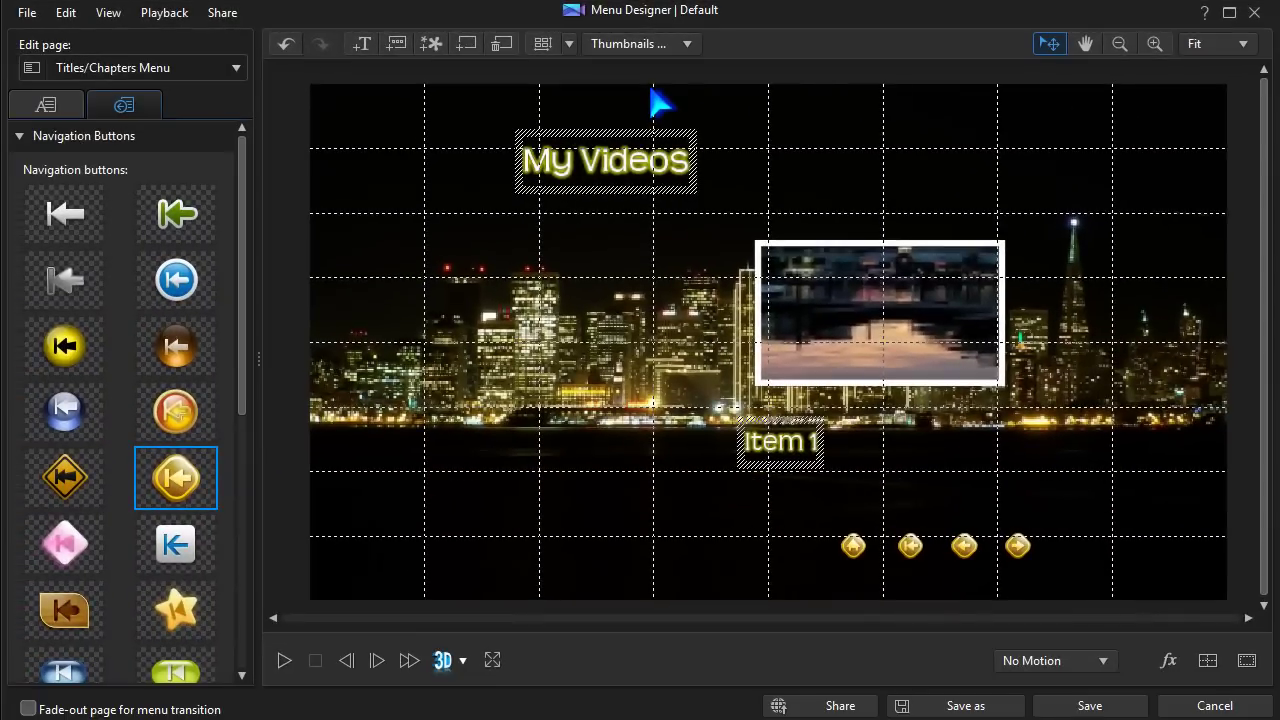
# Add chapter buttons until the page holds Item 1 through Item 6
pyautogui.click(398, 45)
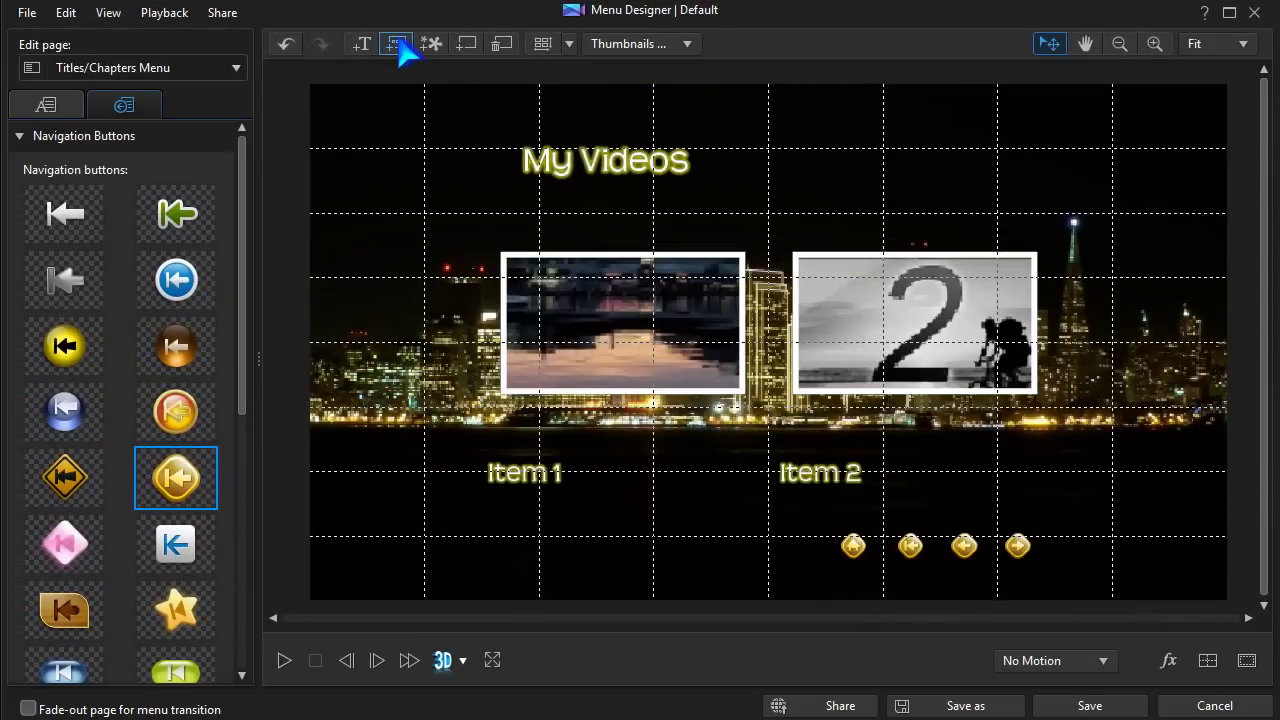
pyautogui.click(399, 45)
pyautogui.click(399, 45)
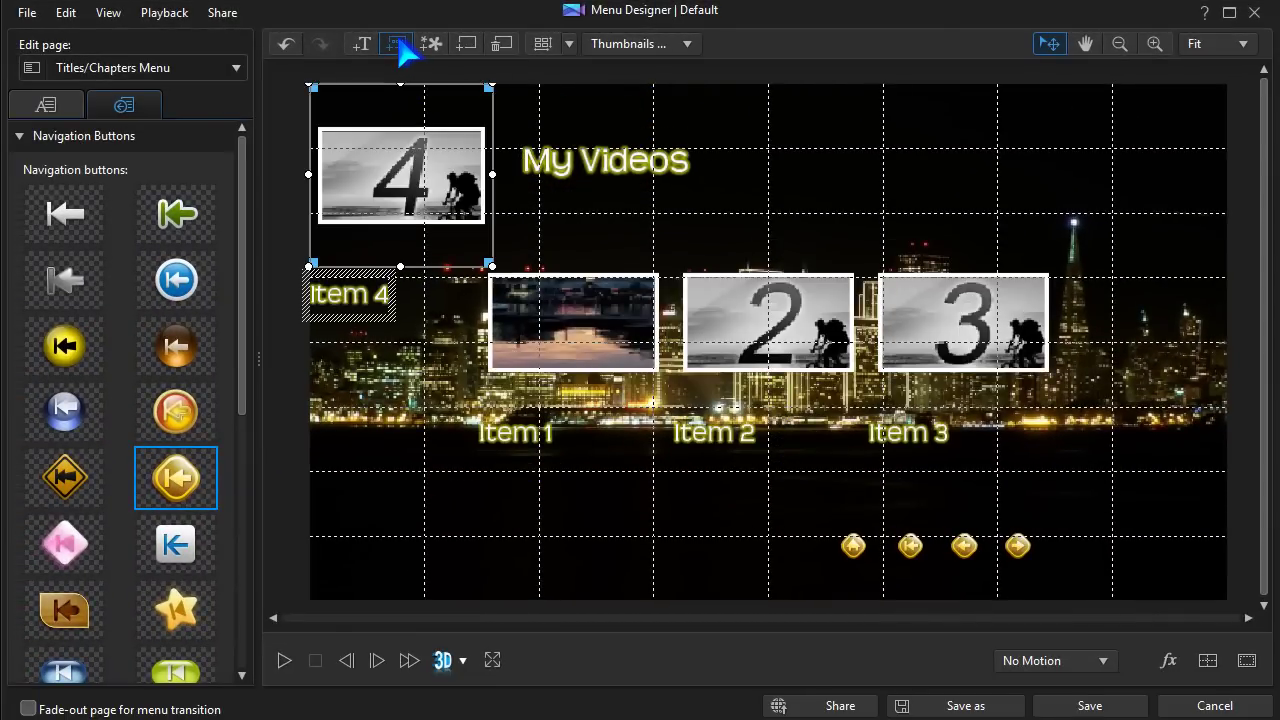
pyautogui.click(399, 45)
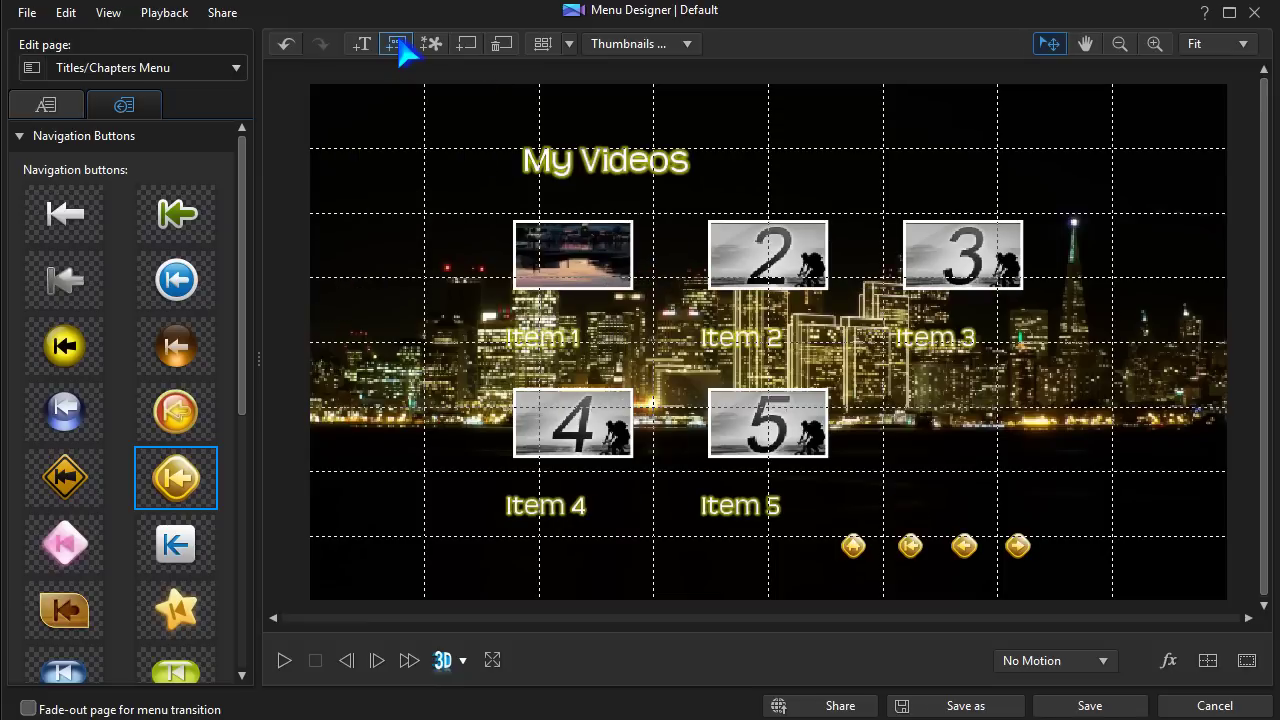
pyautogui.click(399, 45)
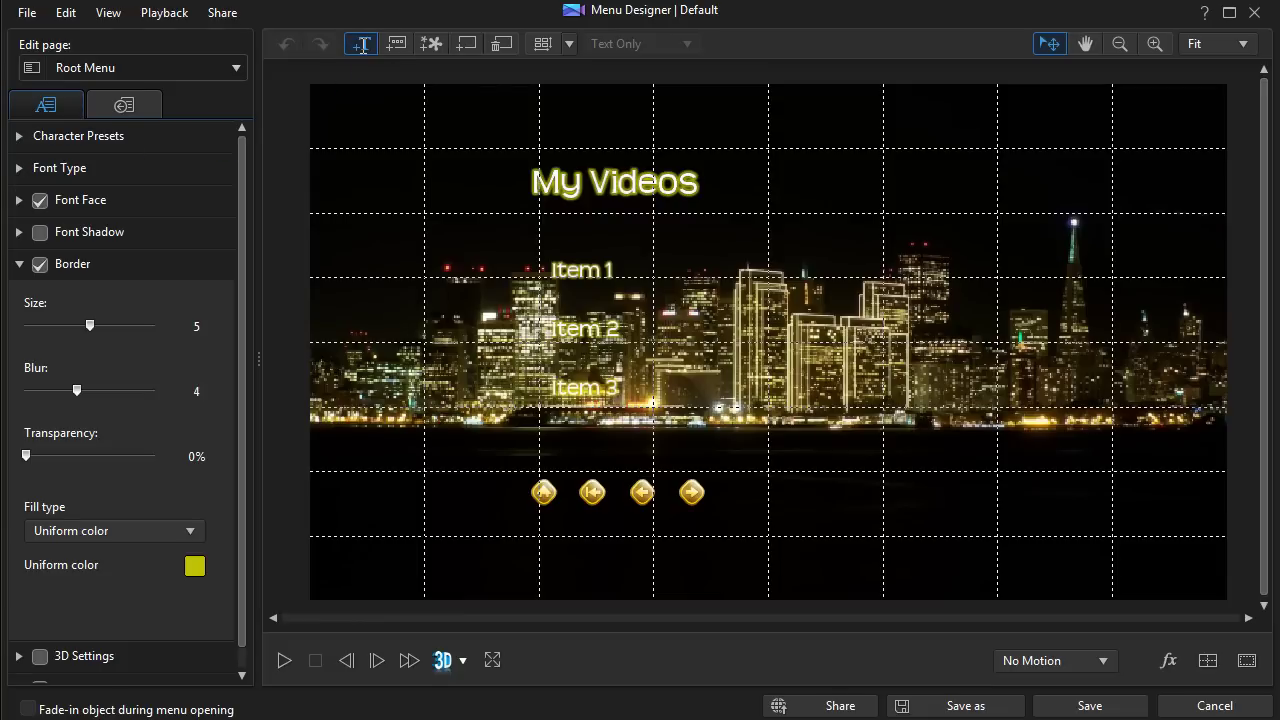
# Add a 'City Nights' text box near the top right and set its font size to 20
pyautogui.click(860, 175)
pyautogui.write('Cit')
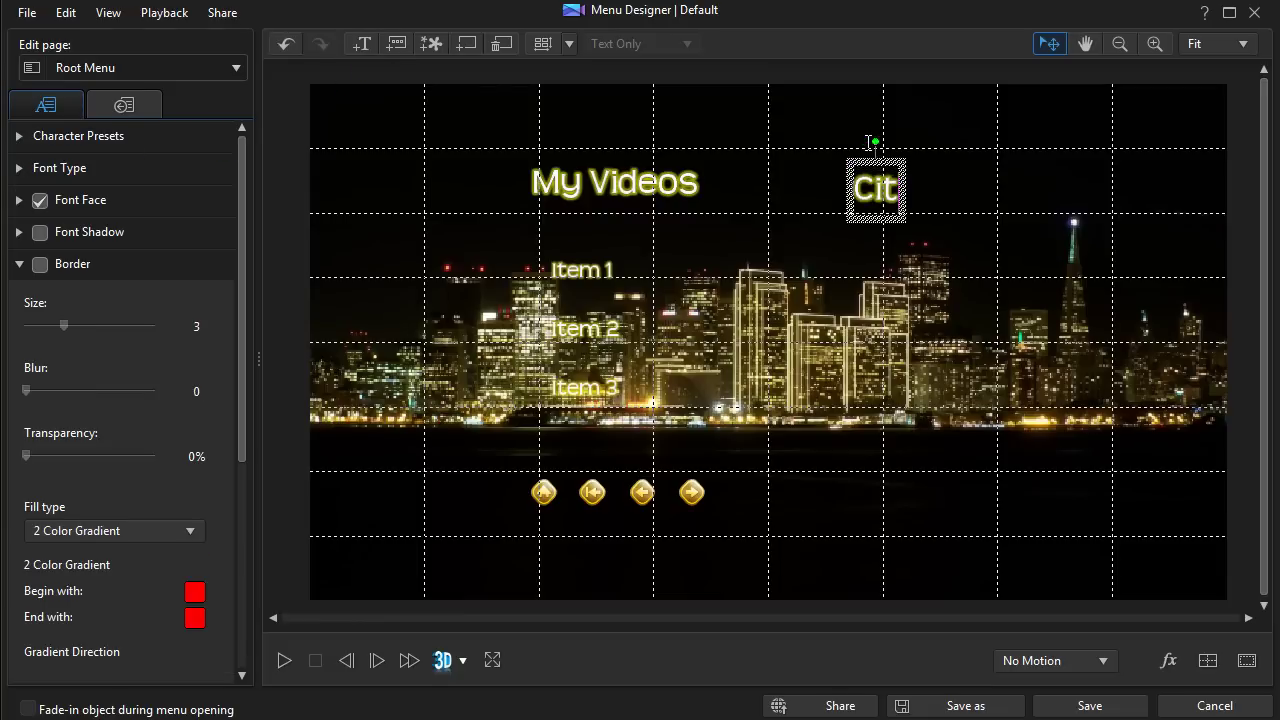
pyautogui.write('y Night')
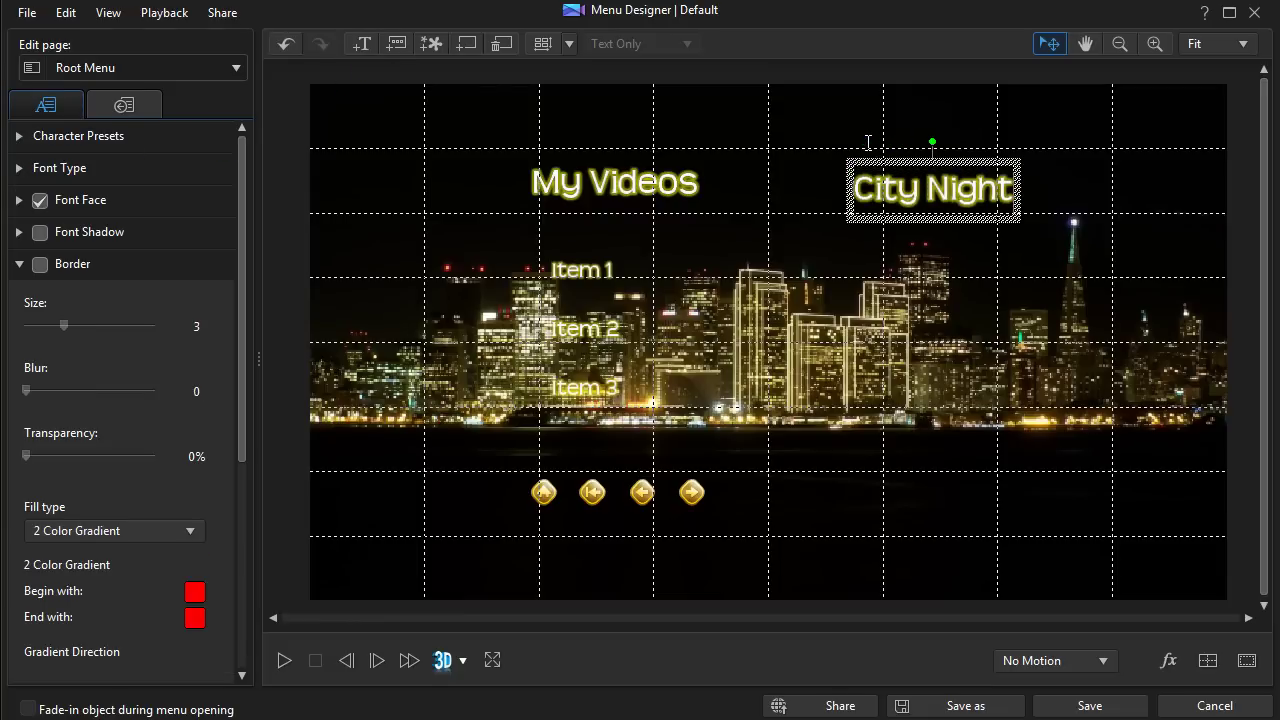
pyautogui.write('s')
pyautogui.hotkey('ctrl', 'a')
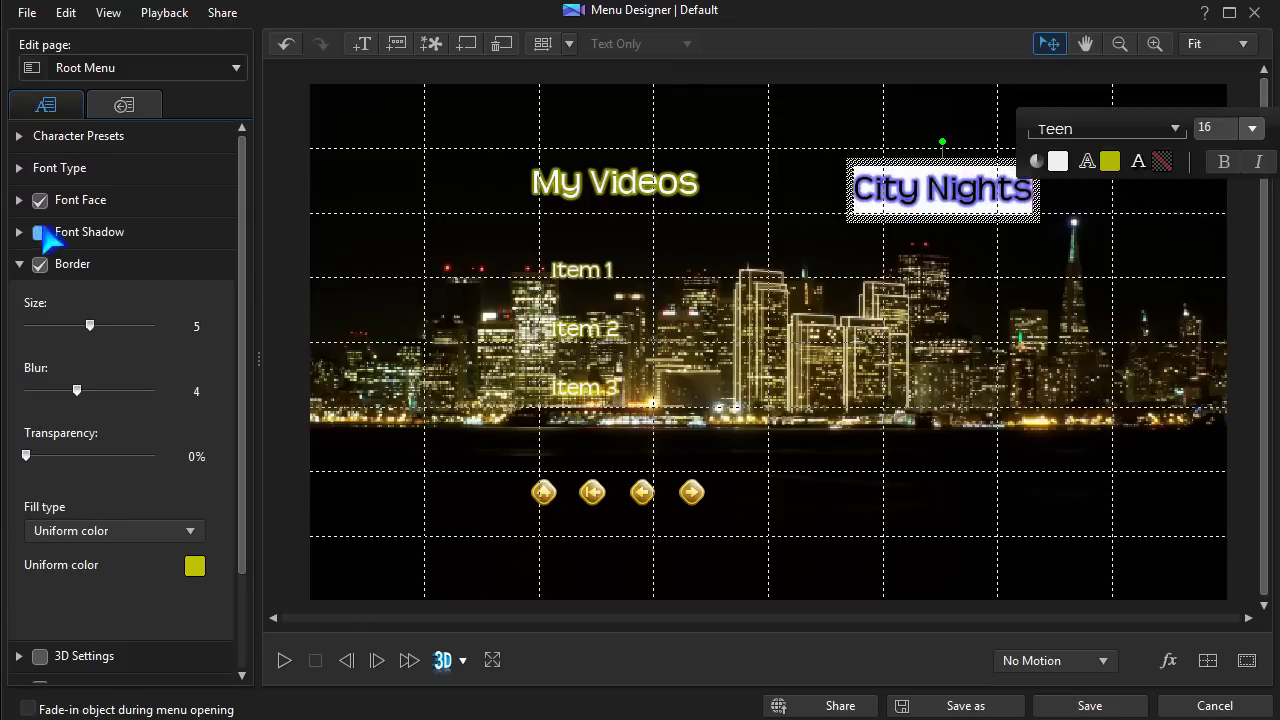
pyautogui.click(19, 168)
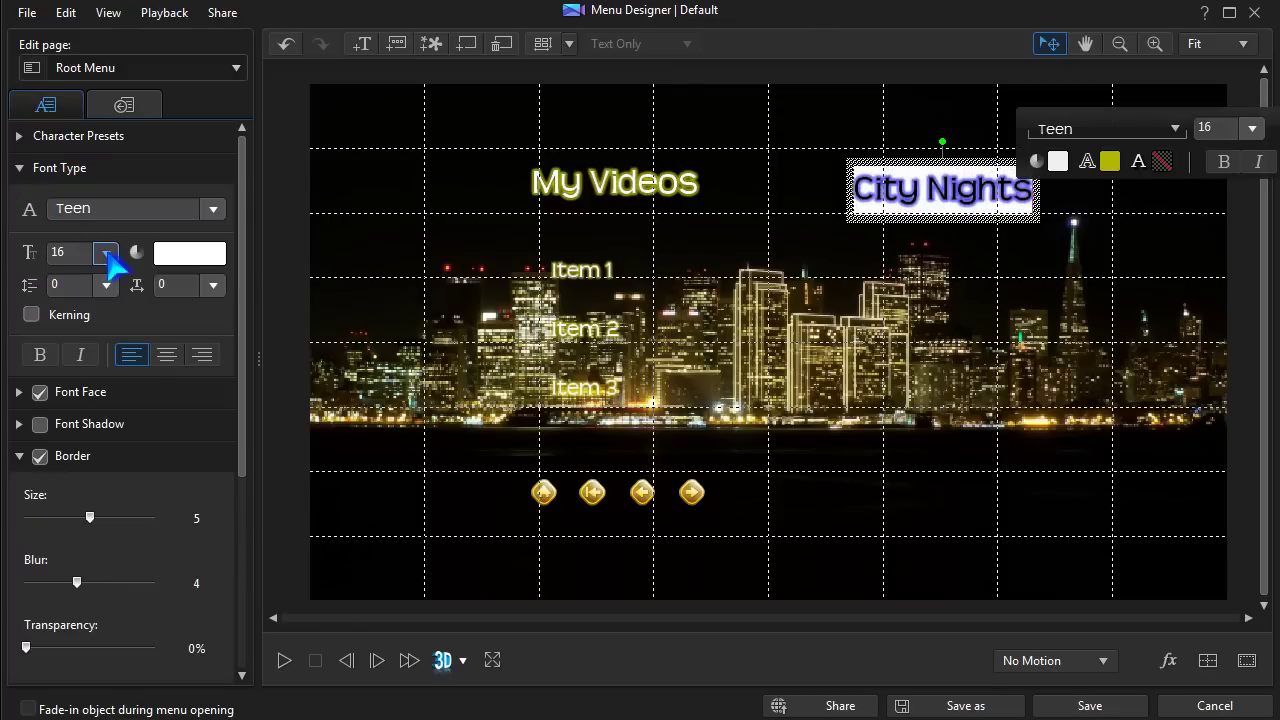
pyautogui.click(106, 253)
pyautogui.click(89, 318)
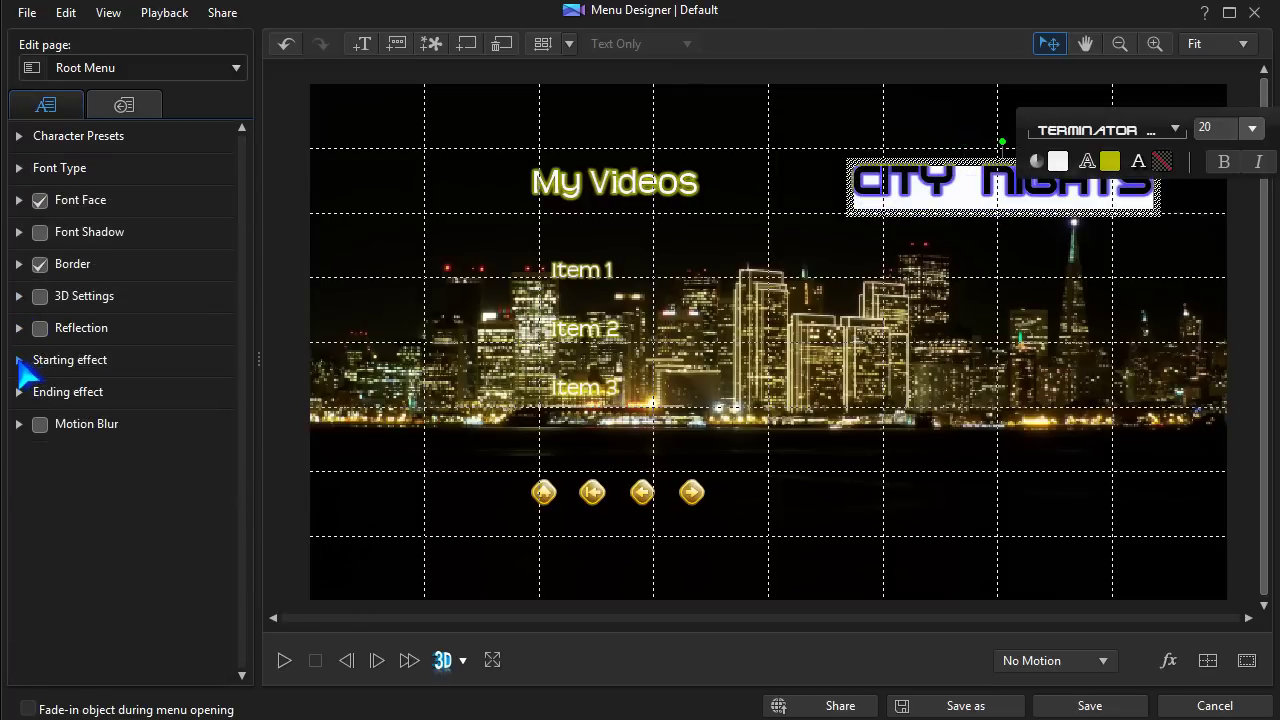
# Give the City Nights title a Fade starting effect
pyautogui.click(19, 360)
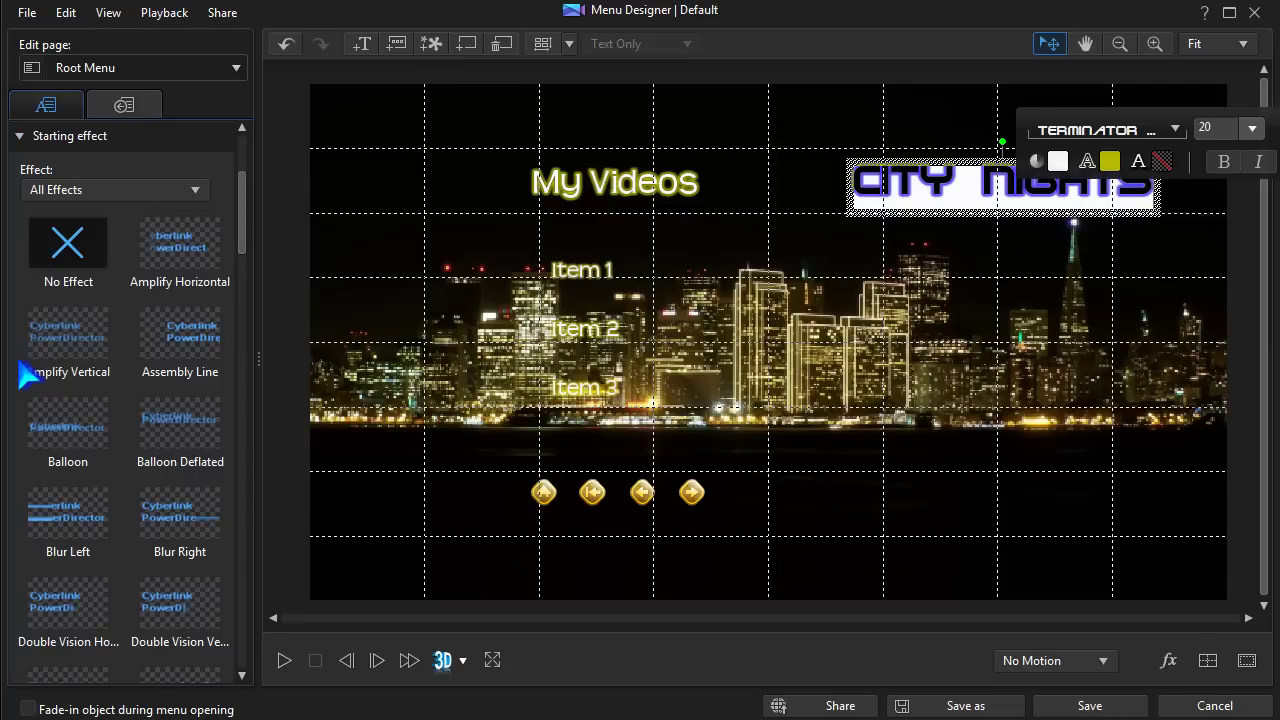
pyautogui.moveTo(239, 244); pyautogui.dragTo(239, 322)
pyautogui.click(86, 422)
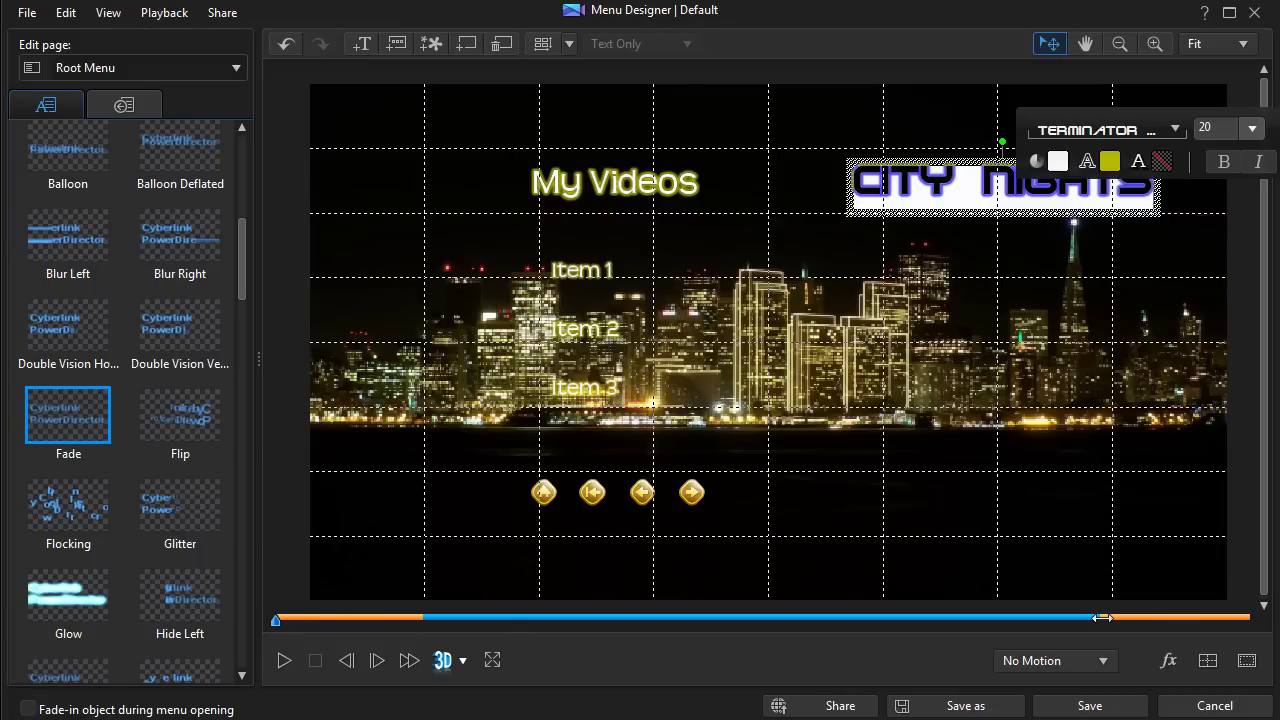
# Preview the menu animation, then save the design as the custom template '2 City'
pyautogui.click(980, 486)
pyautogui.click(285, 662)
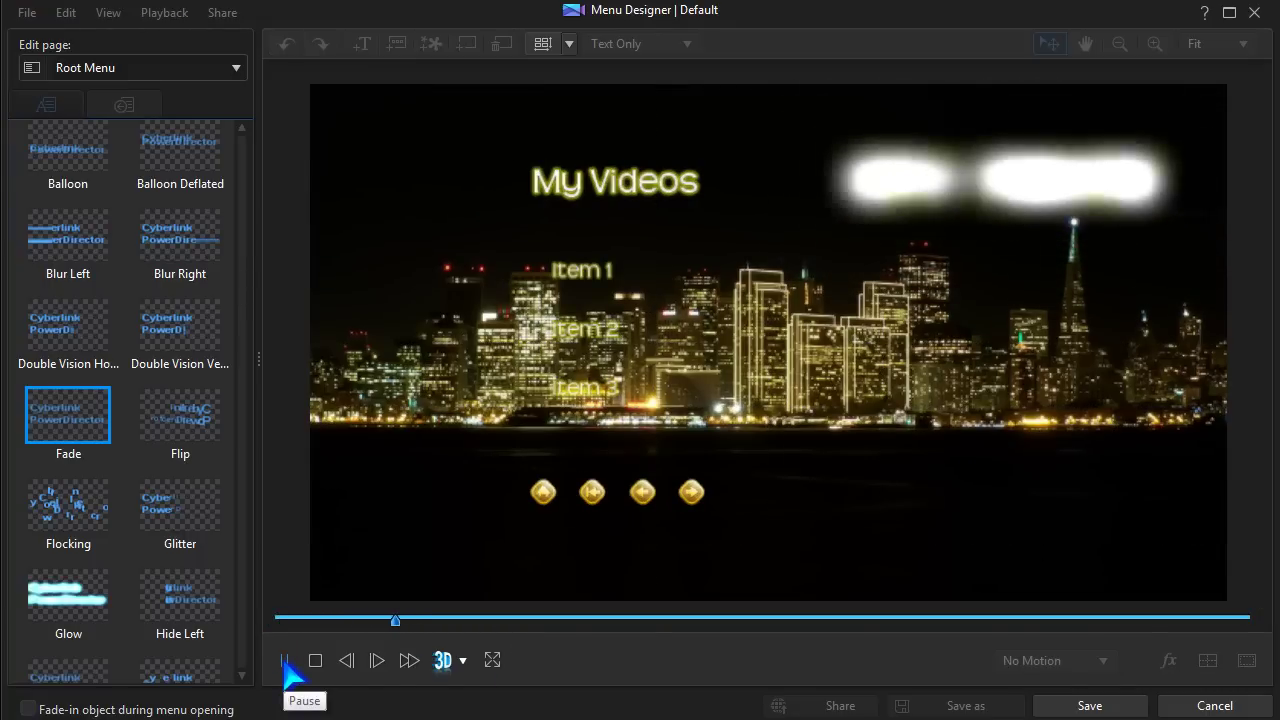
pyautogui.click(285, 662)
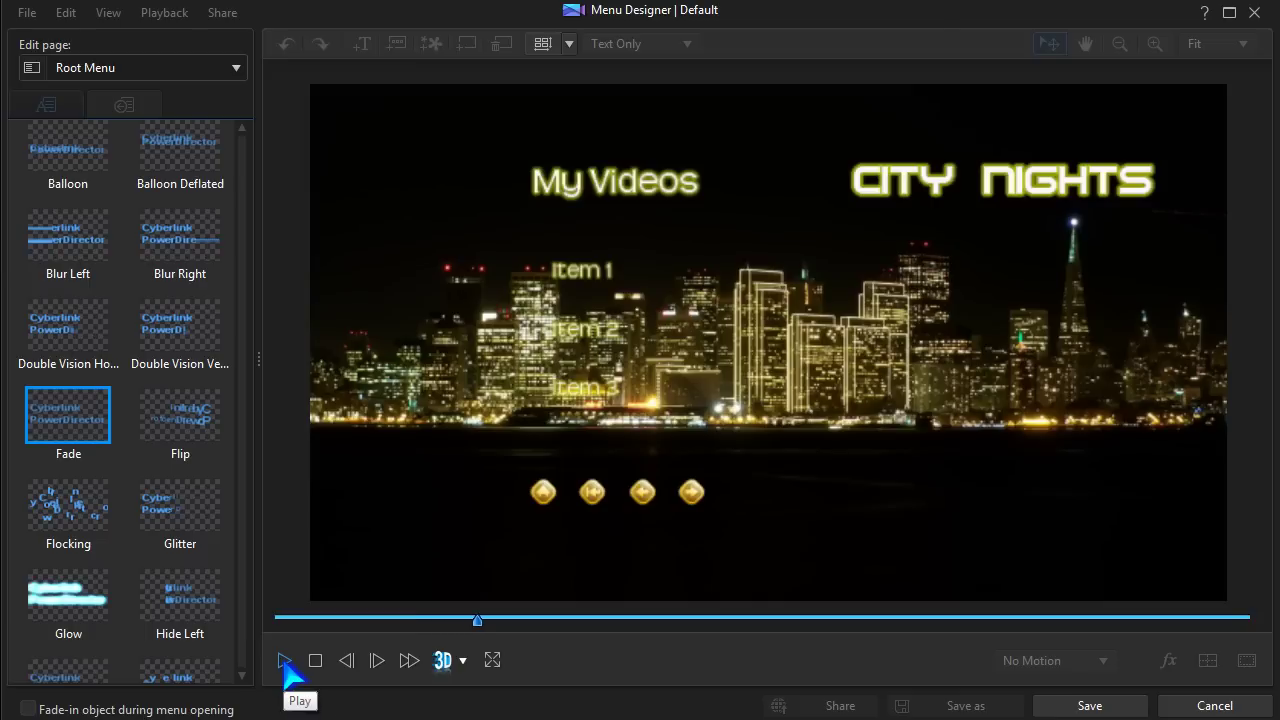
pyautogui.click(1098, 706)
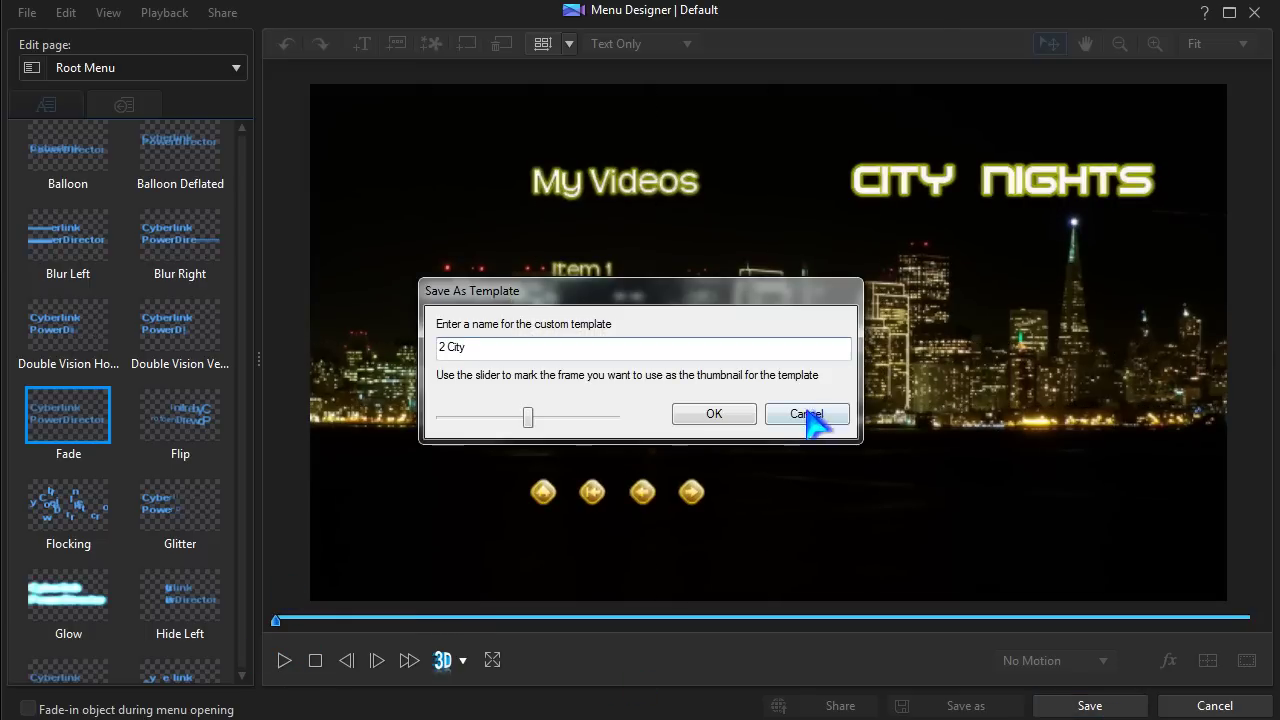
pyautogui.click(722, 418)
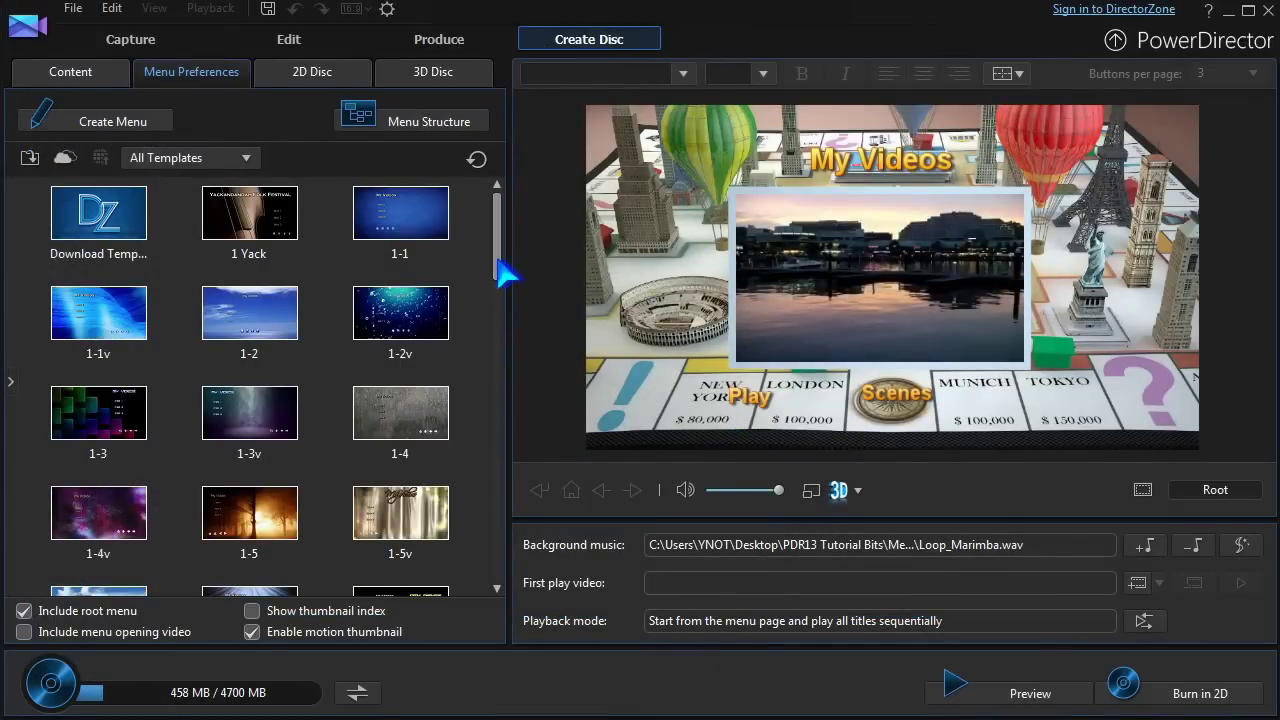
# Select the 2 City template in Menu Preferences and apply it to all menu pages
pyautogui.scroll(-1, 497, 272)
pyautogui.moveTo(497, 267); pyautogui.dragTo(500, 323)
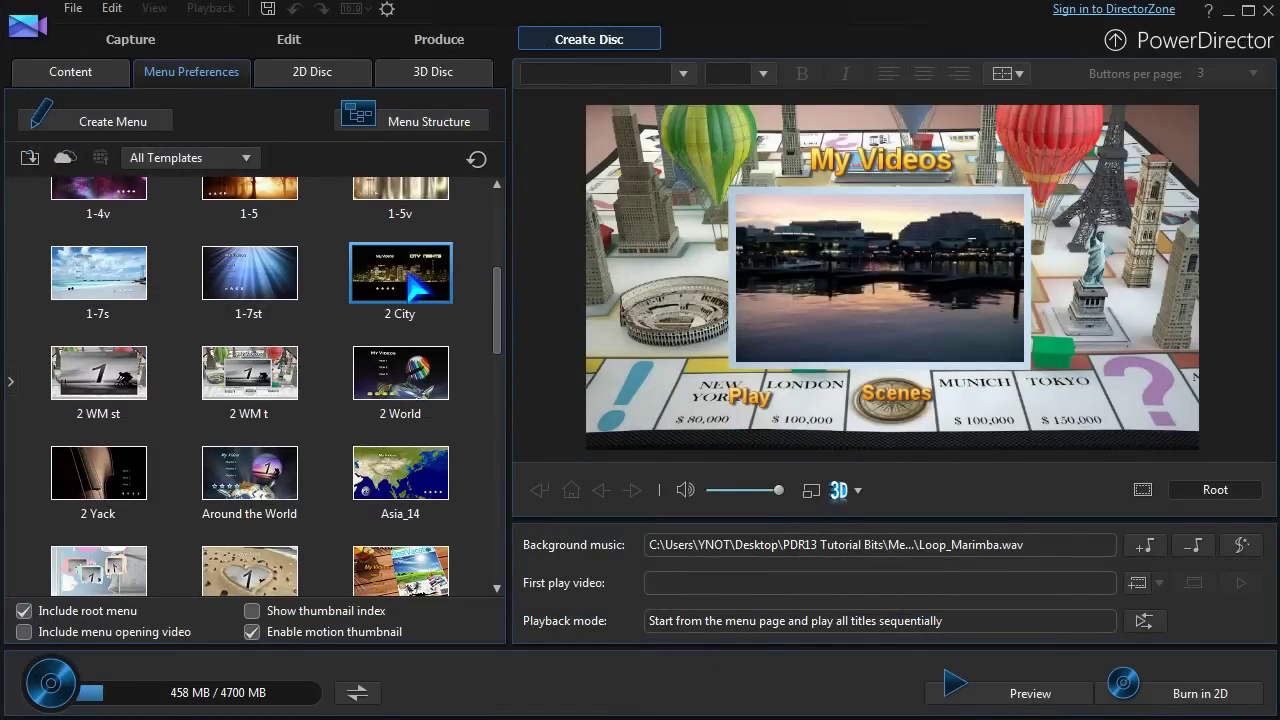
pyautogui.click(408, 276)
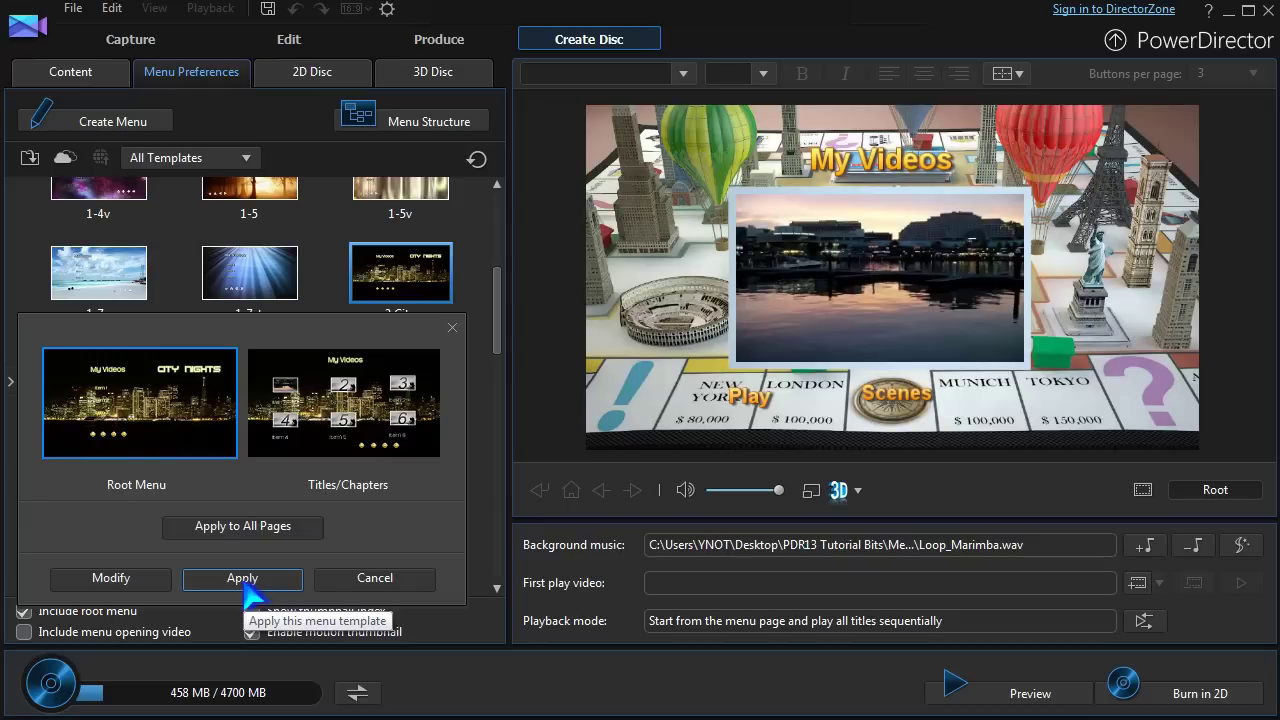
pyautogui.click(243, 527)
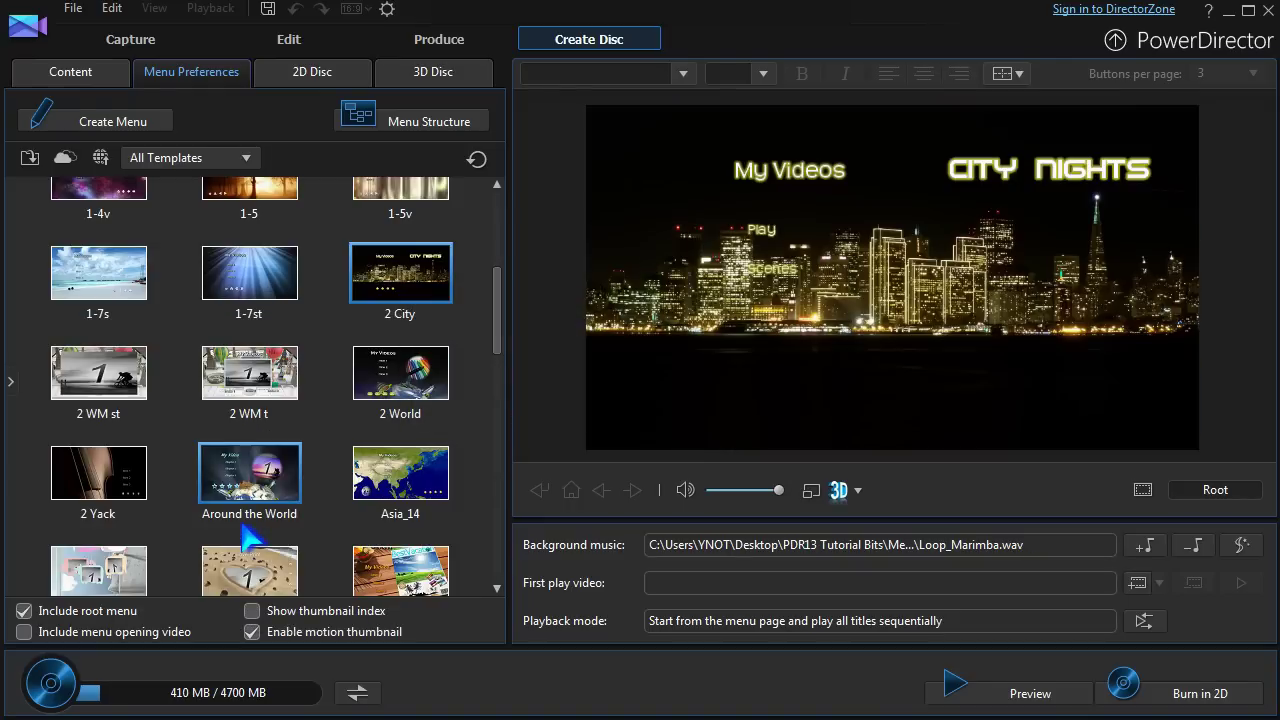